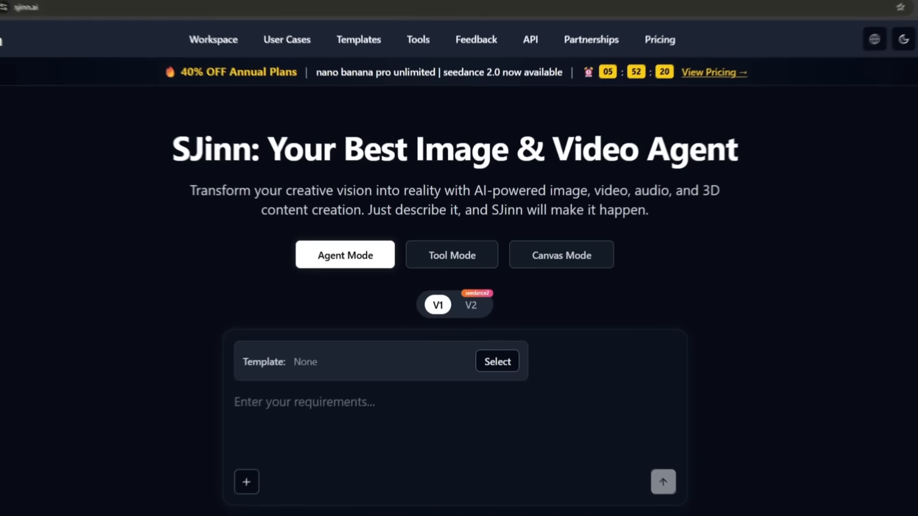
Step: Browse the home page's use cases and the template collection
scroll(245, 163, down, 5)
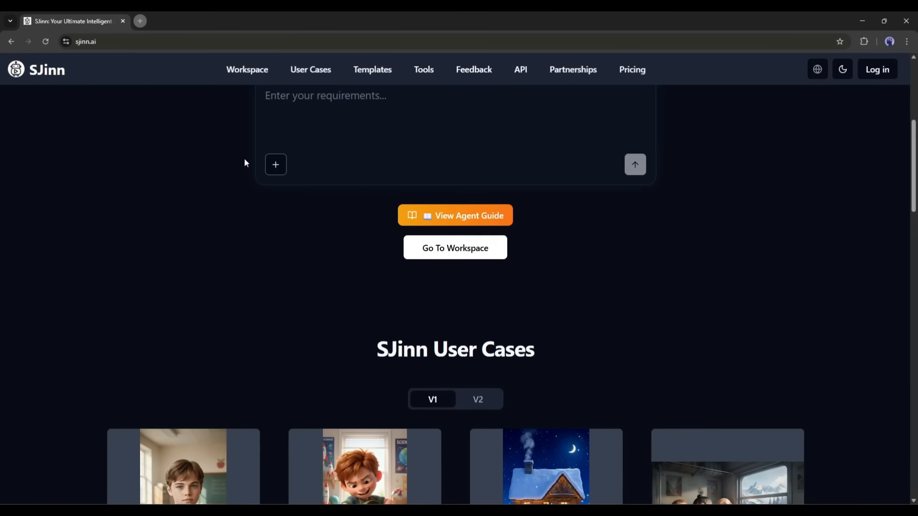
scroll(245, 163, down, 4)
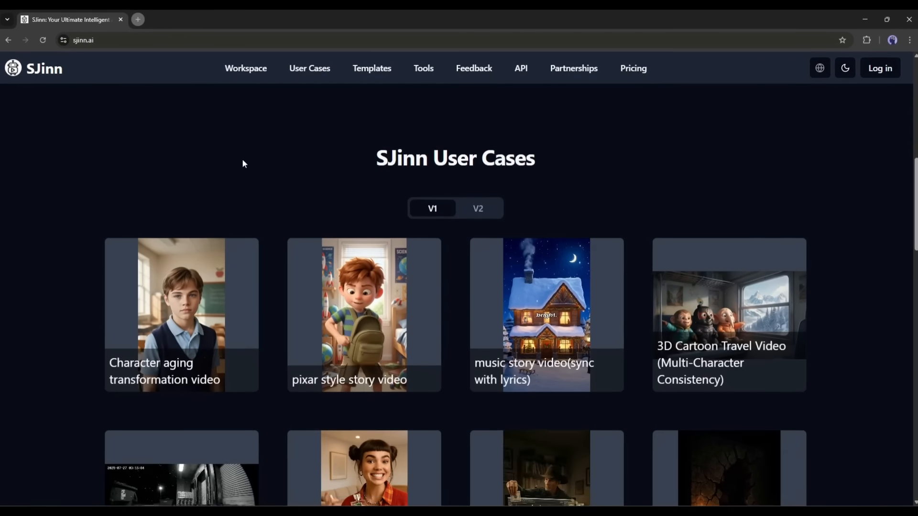
scroll(430, 146, down, 3)
scroll(480, 139, up, 3)
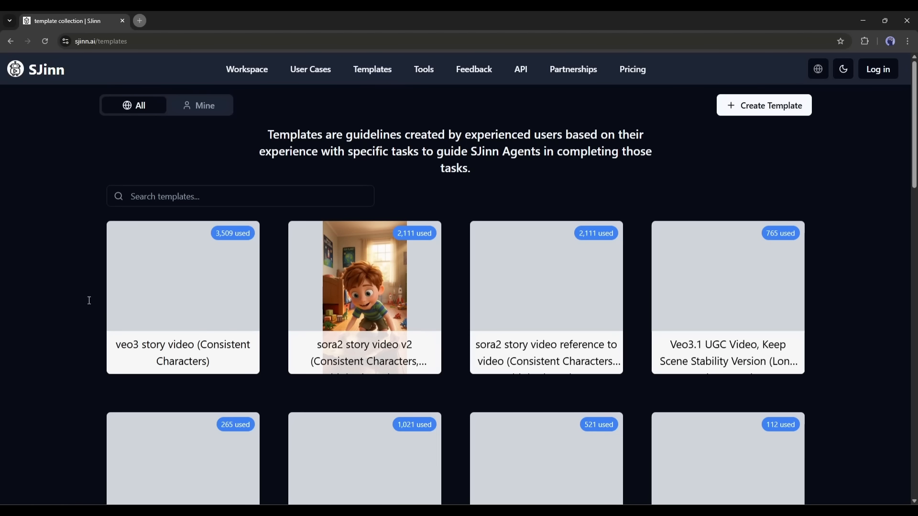
scroll(88, 300, down, 4)
scroll(88, 301, up, 4)
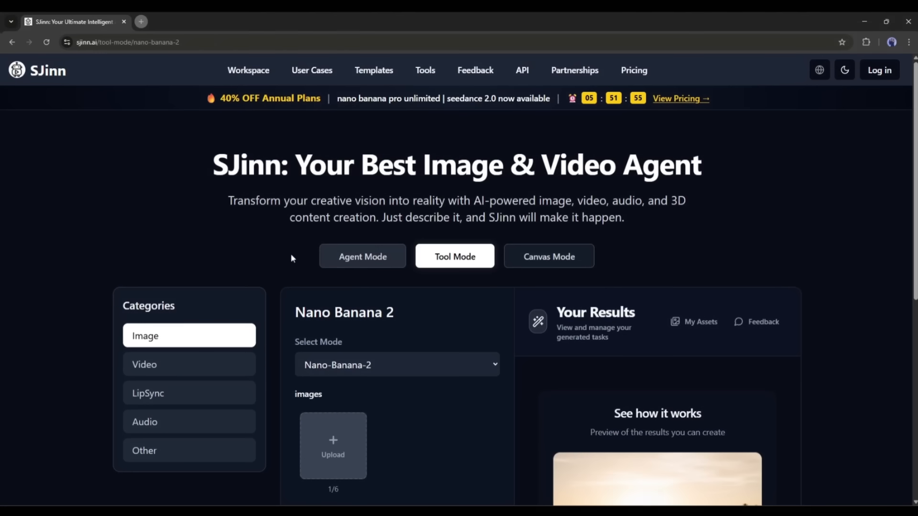
Step: Look through the Image, Video, LipSync, Audio and Other categories in Tool Mode
scroll(291, 258, down, 2)
click(174, 269)
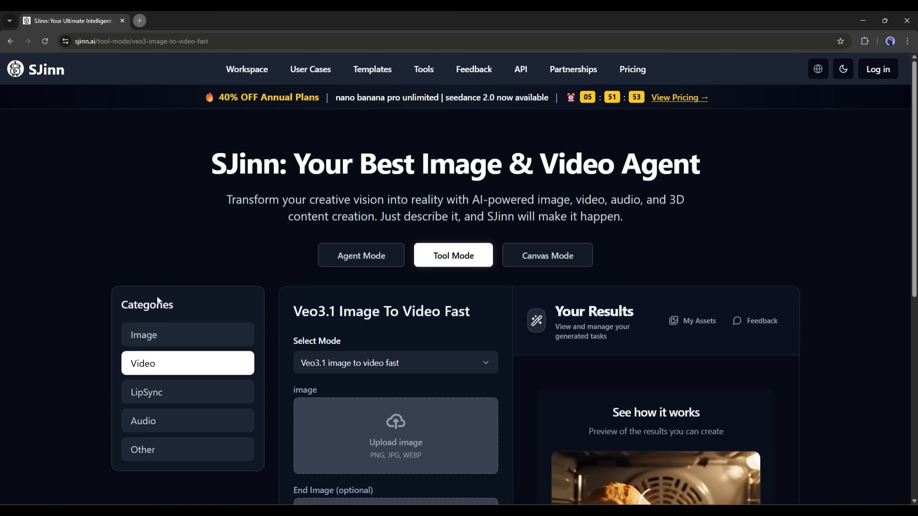
scroll(162, 312, down, 3)
click(164, 250)
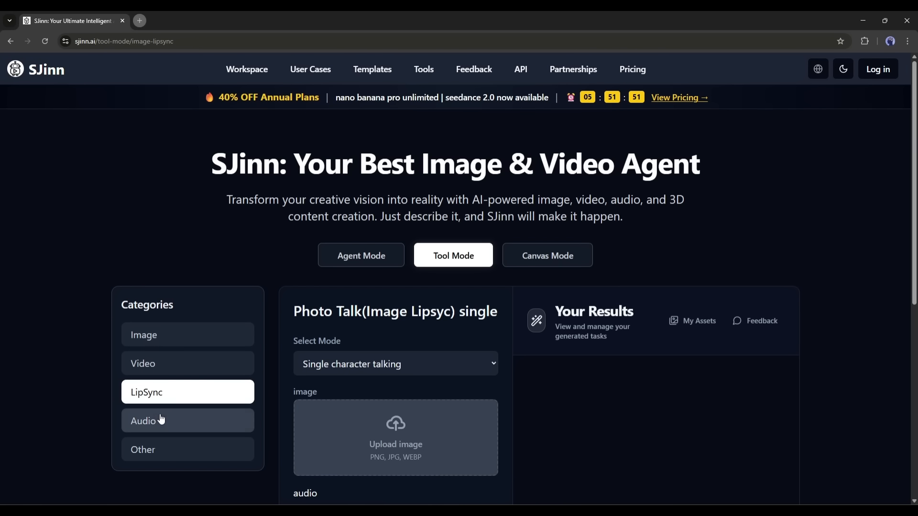
click(160, 419)
click(168, 455)
click(186, 344)
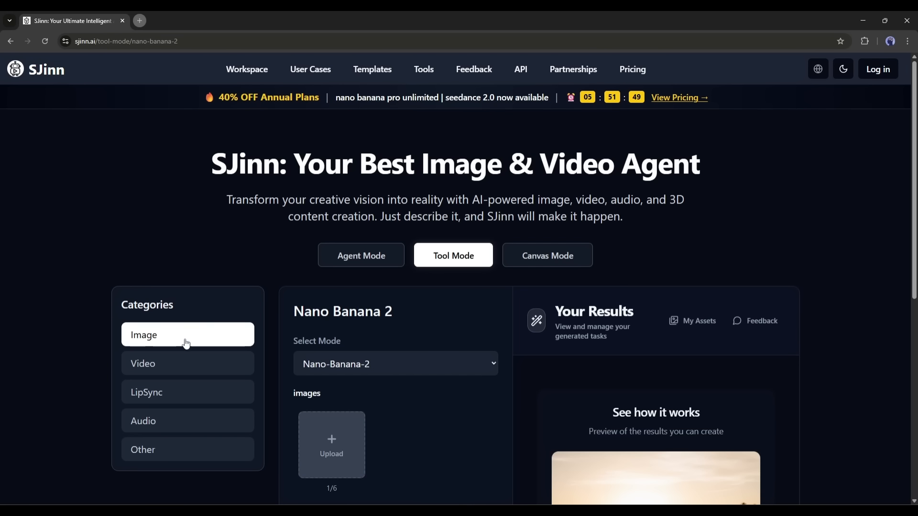
Step: Submit a request in Agent Mode to create a short film about space
click(363, 260)
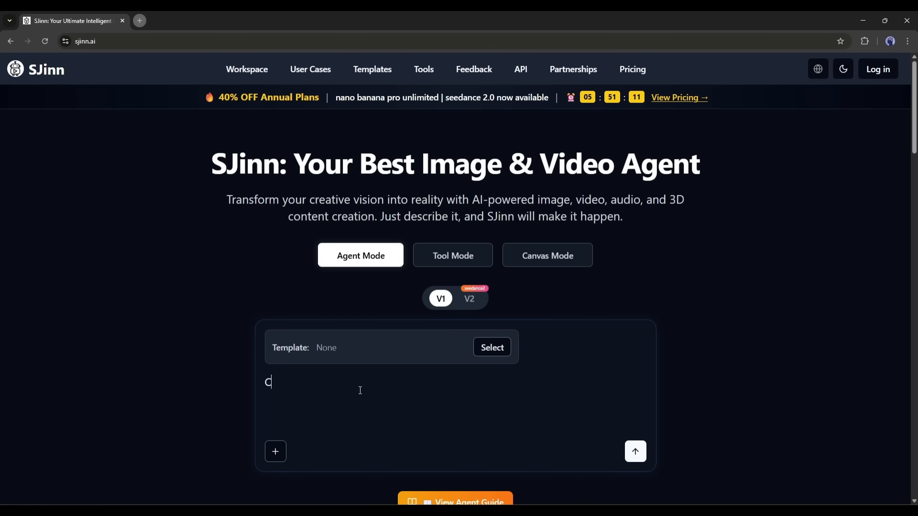
key(BackSpace)
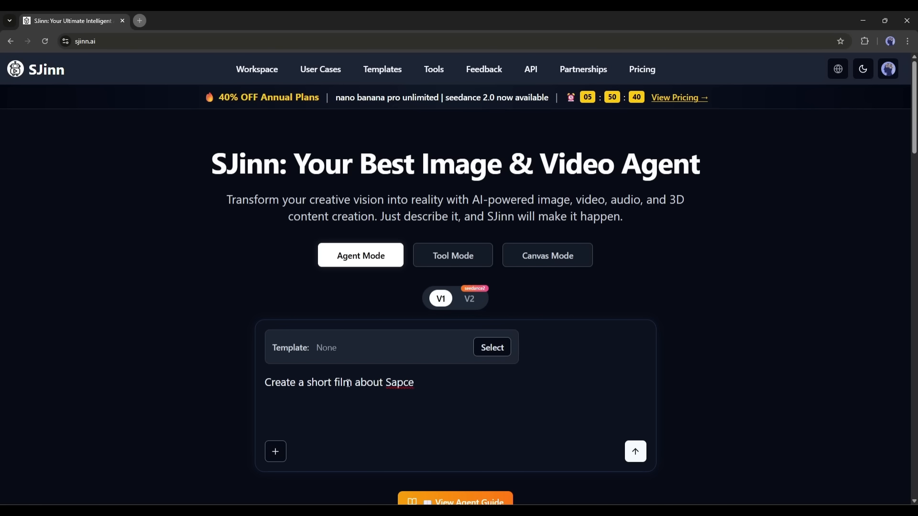
key(Return)
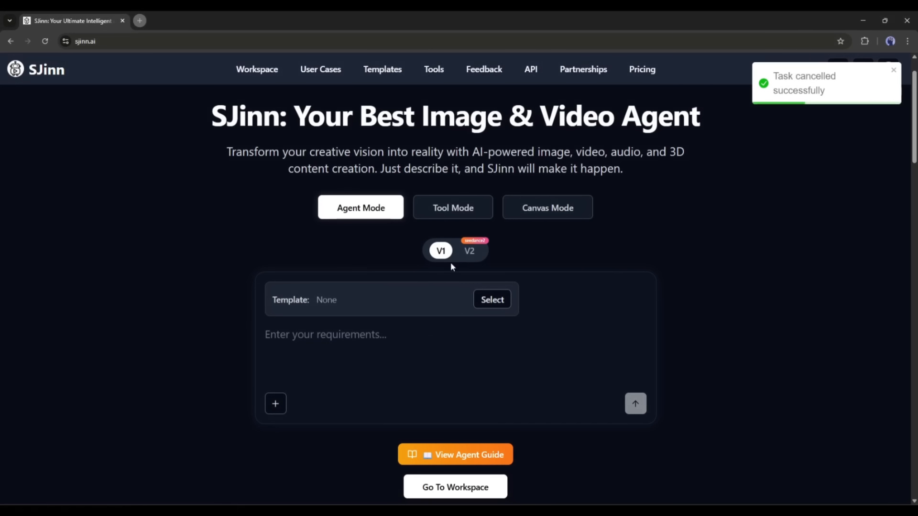
Step: Examine the image and video models offered in Tool Mode
click(433, 213)
scroll(356, 200, down, 2)
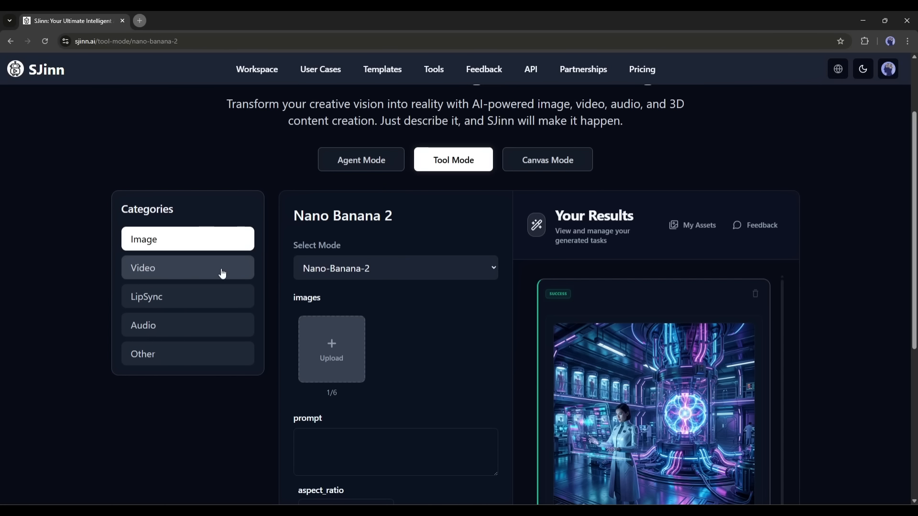
click(376, 270)
click(150, 262)
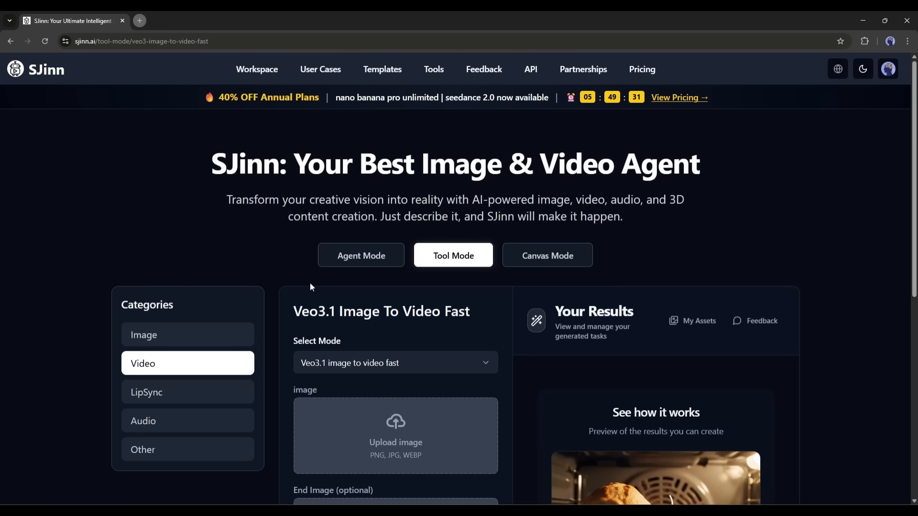
click(371, 368)
scroll(367, 335, down, 4)
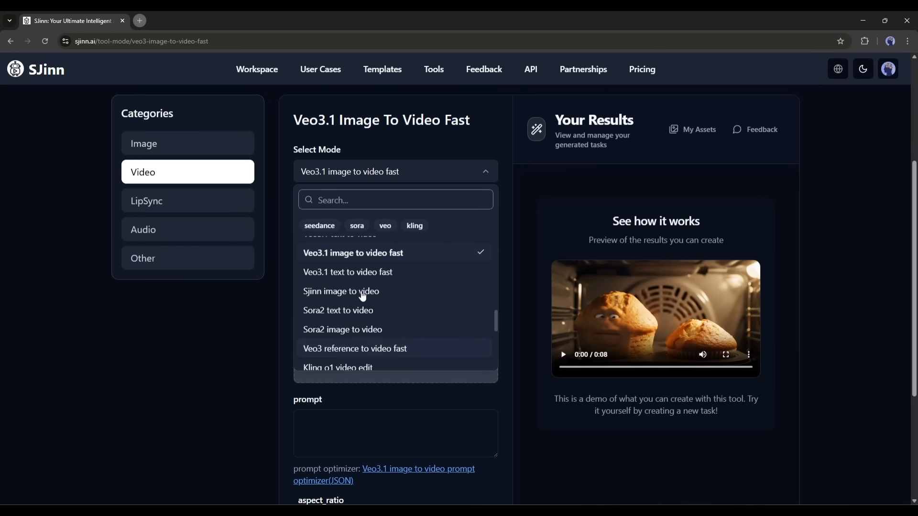
Step: Review the tools in the LipSync, Audio and Other categories
click(175, 201)
scroll(344, 220, down, 4)
click(196, 234)
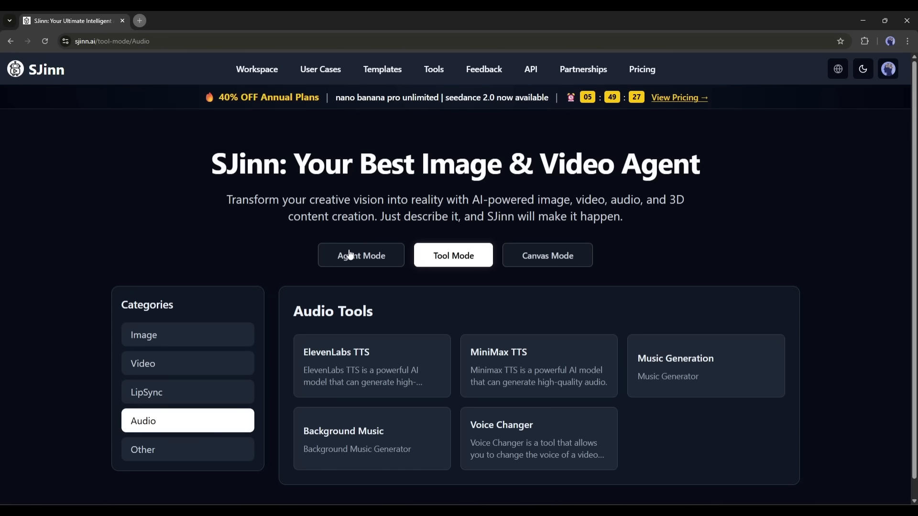
scroll(350, 352, down, 1)
click(184, 433)
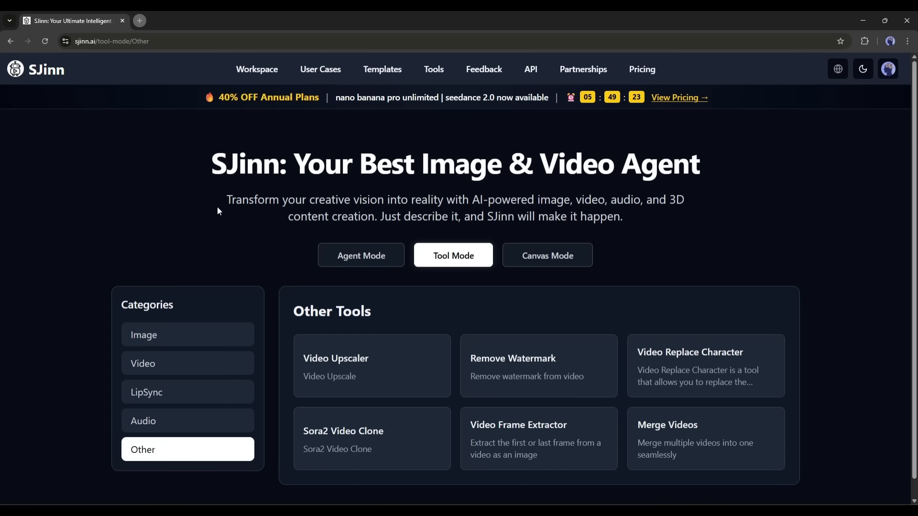
Step: Open the most recently updated canvas in Canvas Mode and examine its connected node workflow
click(563, 261)
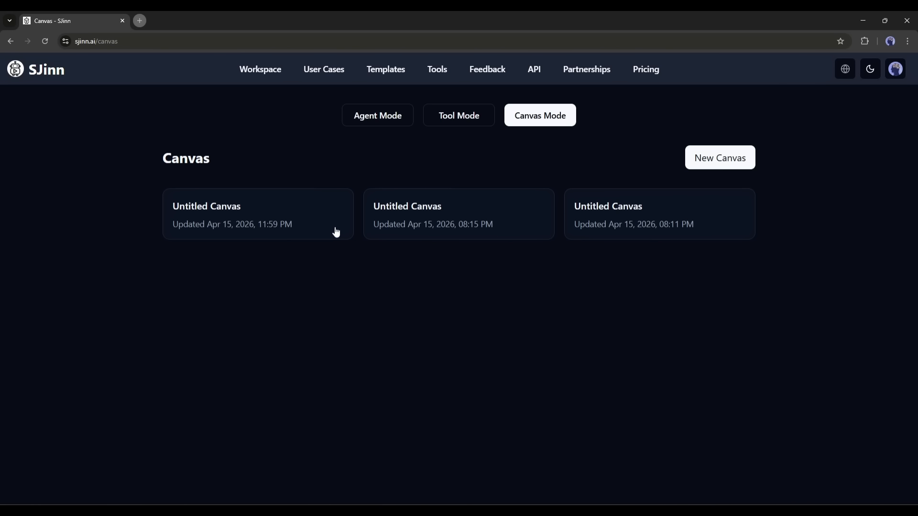
click(336, 232)
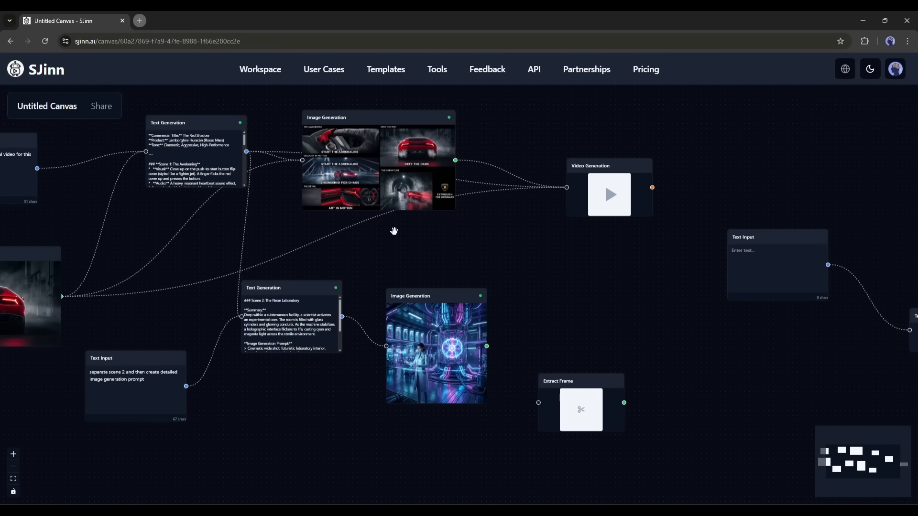
drag(166, 228, 308, 254)
scroll(487, 267, right, 10)
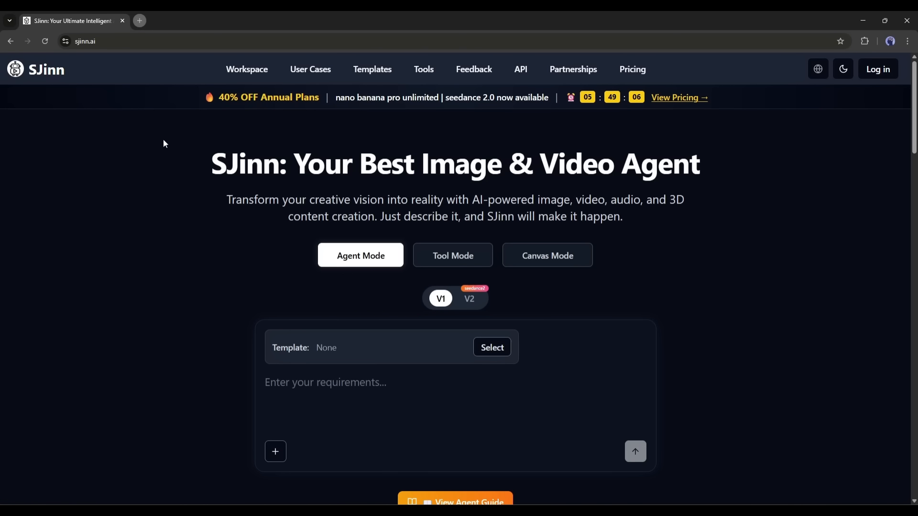
Step: Log in to the account and open the middle saved canvas in Canvas Mode
click(879, 70)
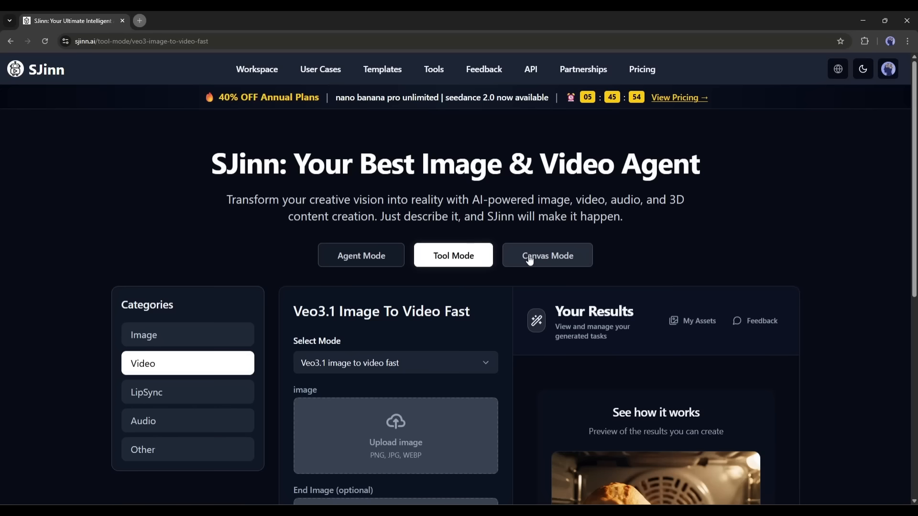
click(530, 259)
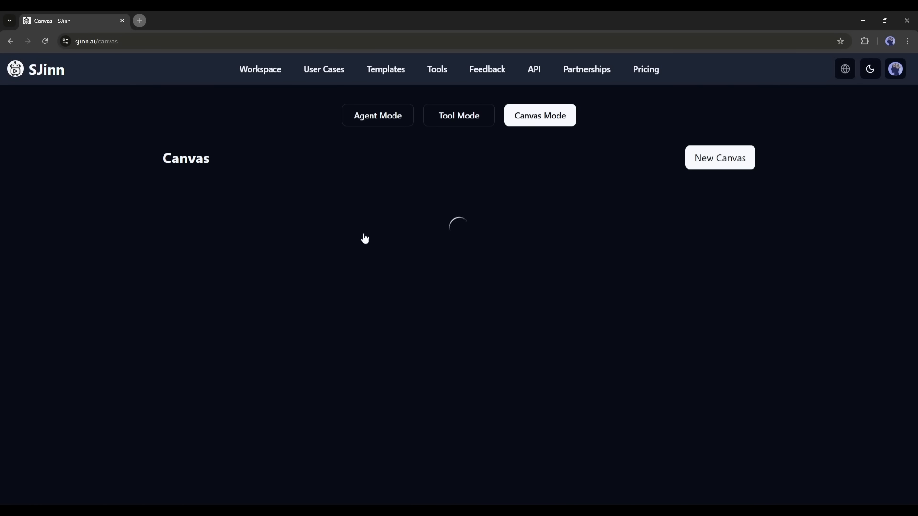
click(400, 214)
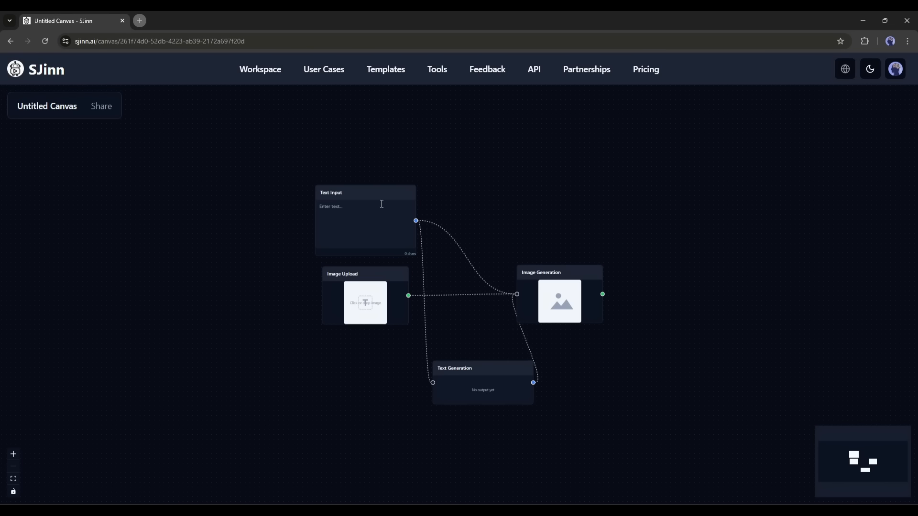
Step: Spread the nodes apart, moving Text Input up and left, Image Upload down and left, and Image Generation straight up
drag(363, 190, 244, 162)
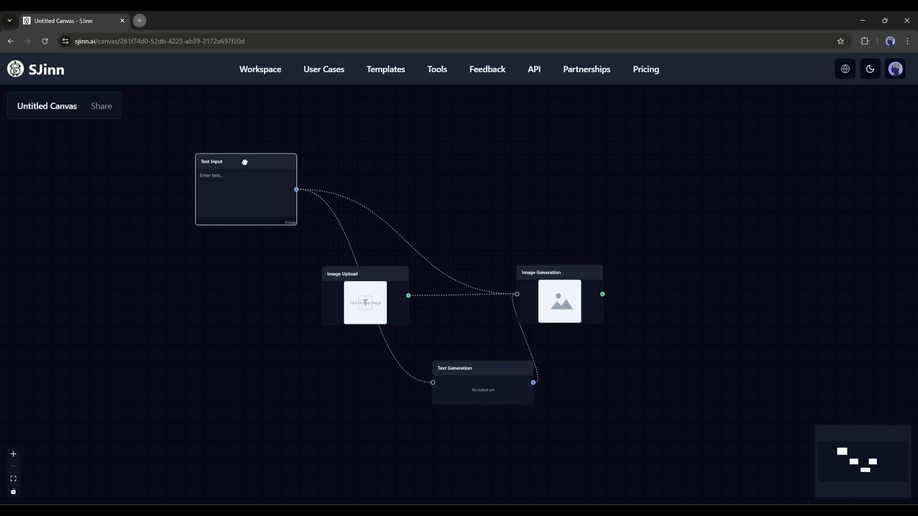
drag(361, 272, 226, 316)
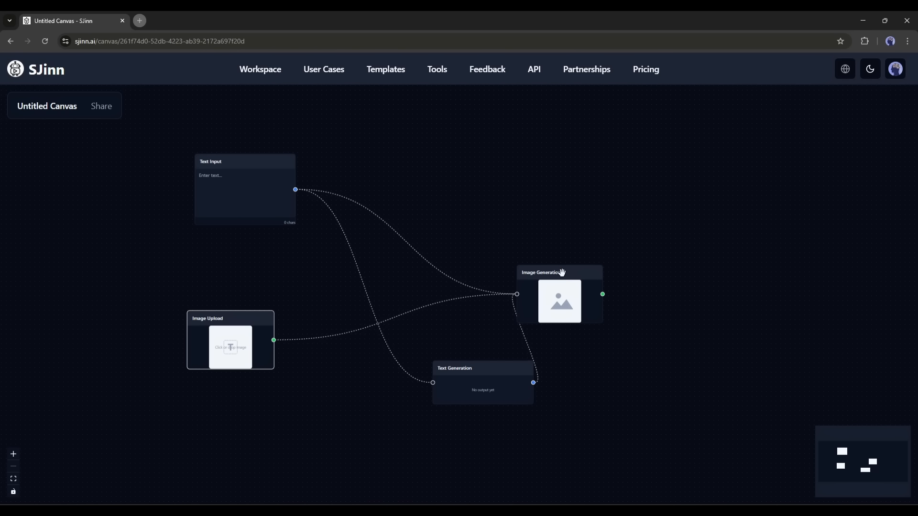
drag(561, 273, 560, 139)
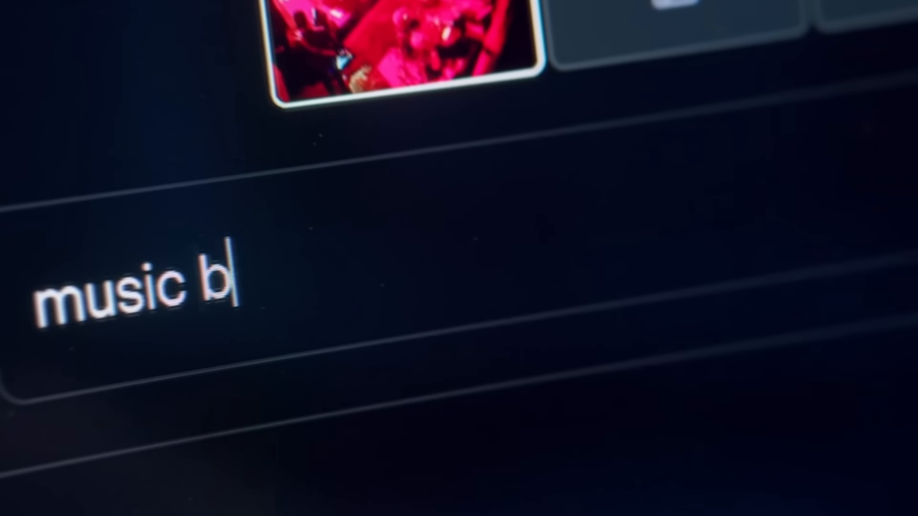
text(and live sh)
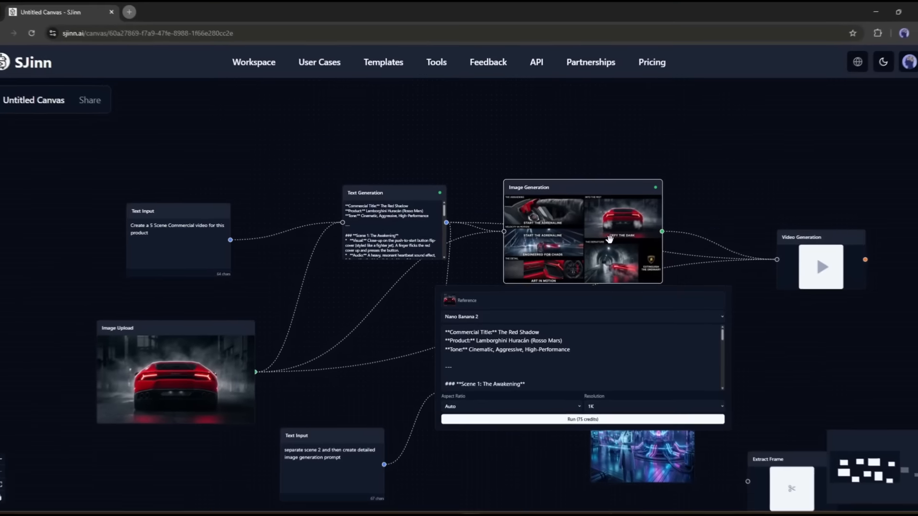
scroll(566, 240, up, 5)
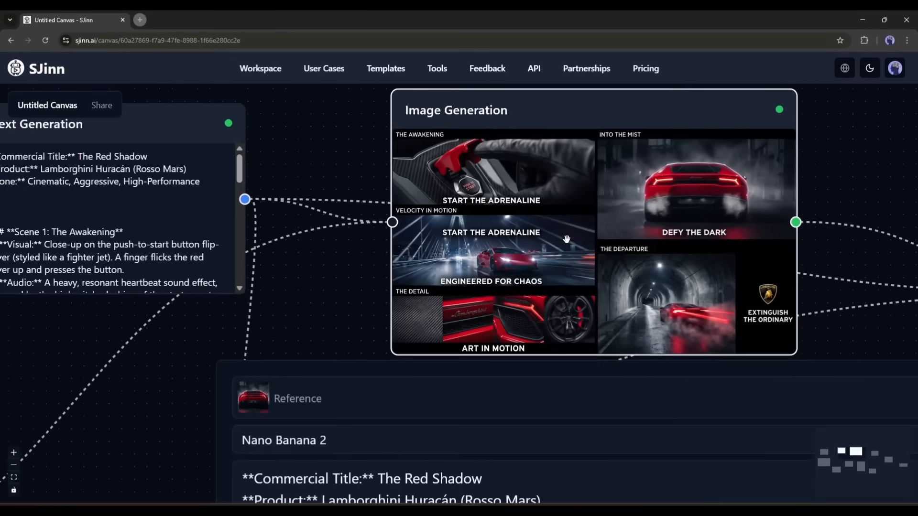
scroll(567, 239, down, 5)
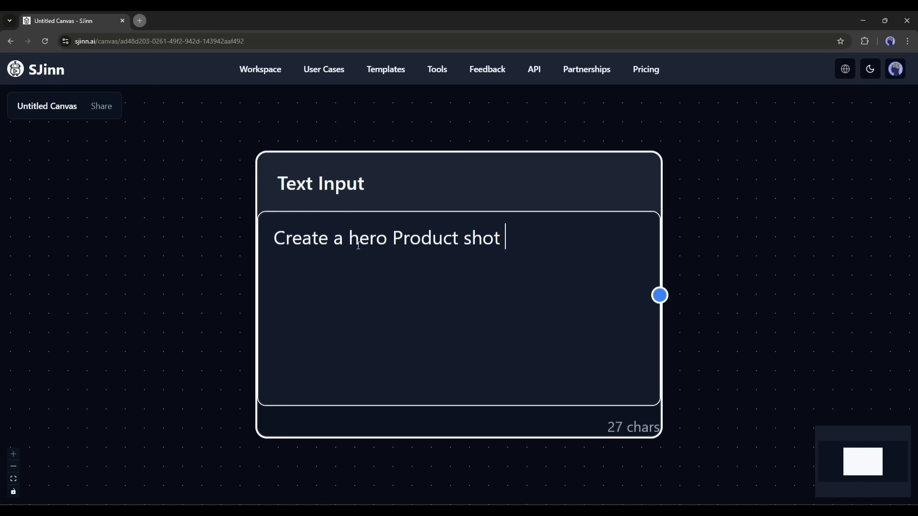
Step: Complete the Text Input node's product shot prompt with "of a Perfume Bottle"
text(of a Perfume Bottle)
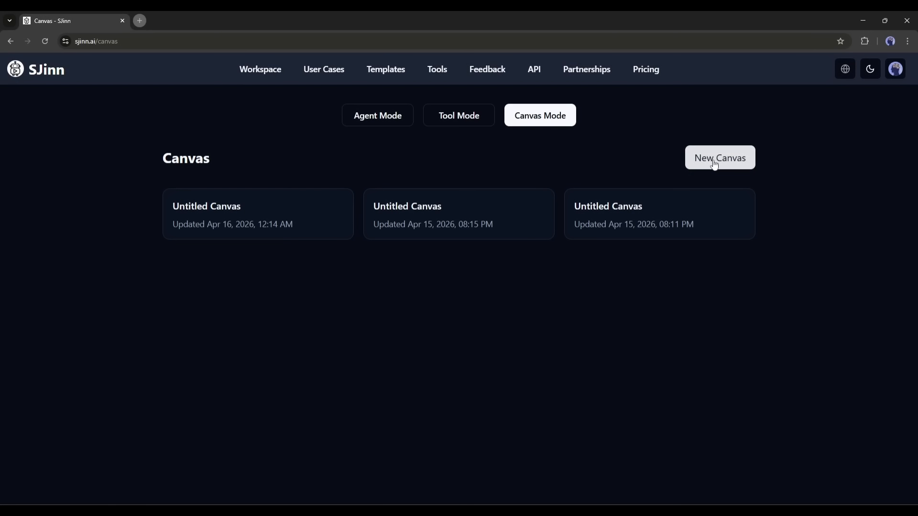
Step: Create a new canvas and check which node types can be added to it
click(672, 174)
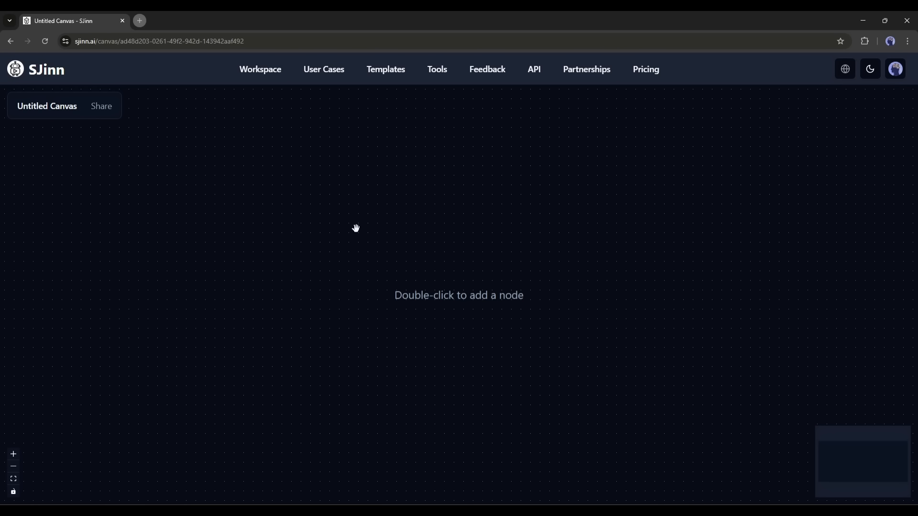
double_click(454, 249)
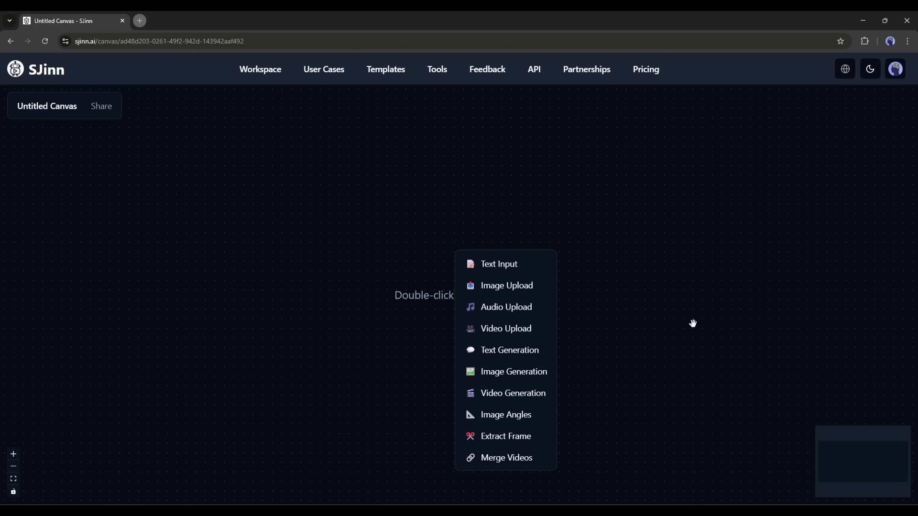
click(339, 220)
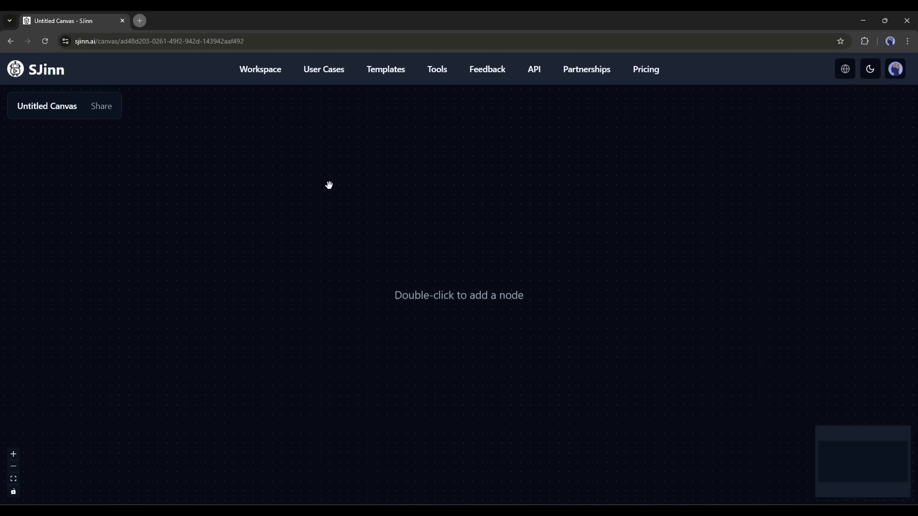
Step: Add a Text Input node on the left of the empty canvas with the prompt "Create a hero Product shot of a Perfume Bottle"
double_click(387, 216)
click(424, 233)
drag(458, 275, 214, 214)
click(204, 224)
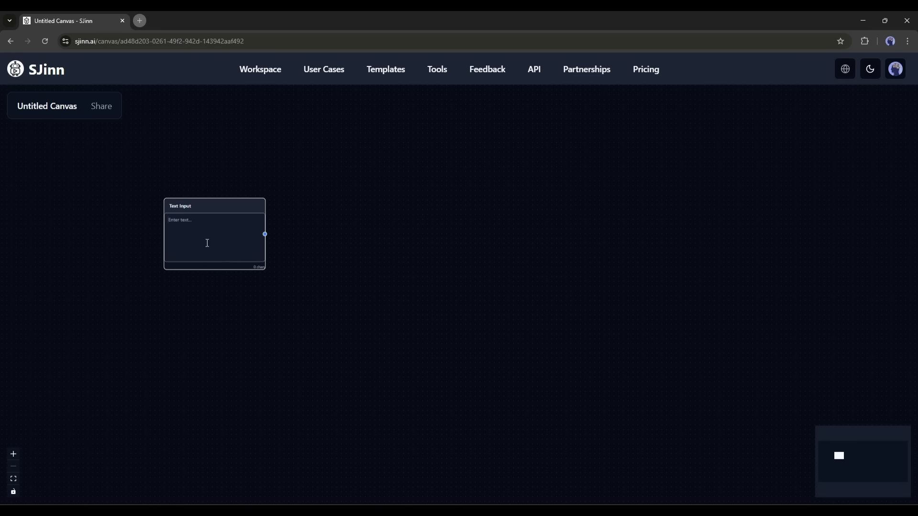
click(13, 479)
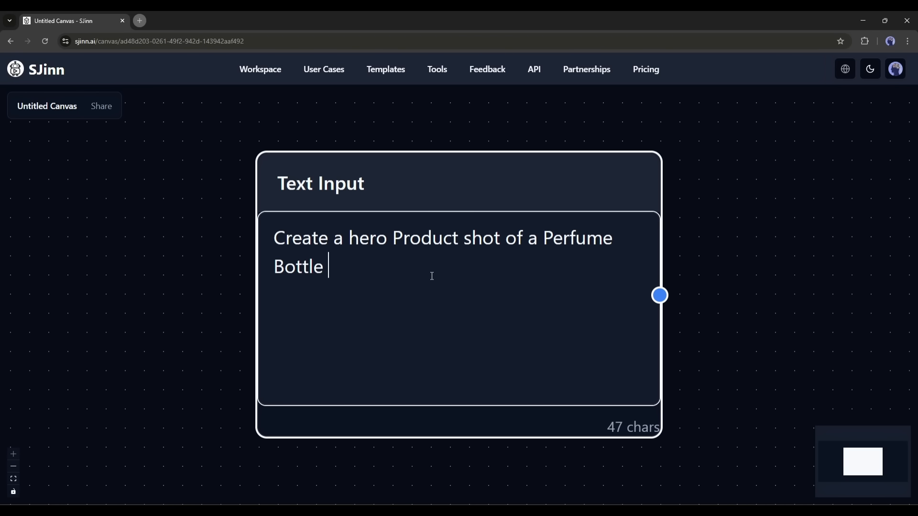
Step: Add a Text Generation node fed by the Text Input node and run it on the perfume bottle prompt
scroll(698, 239, down, 5)
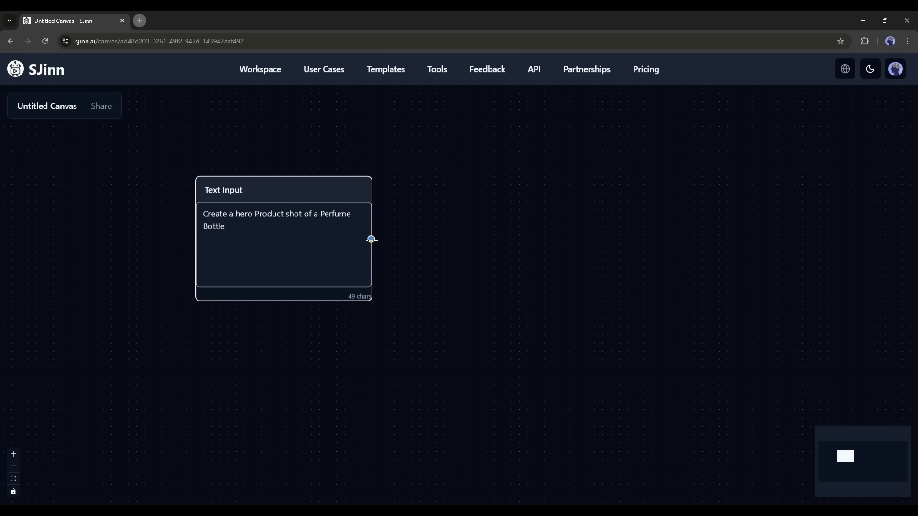
drag(371, 239, 500, 214)
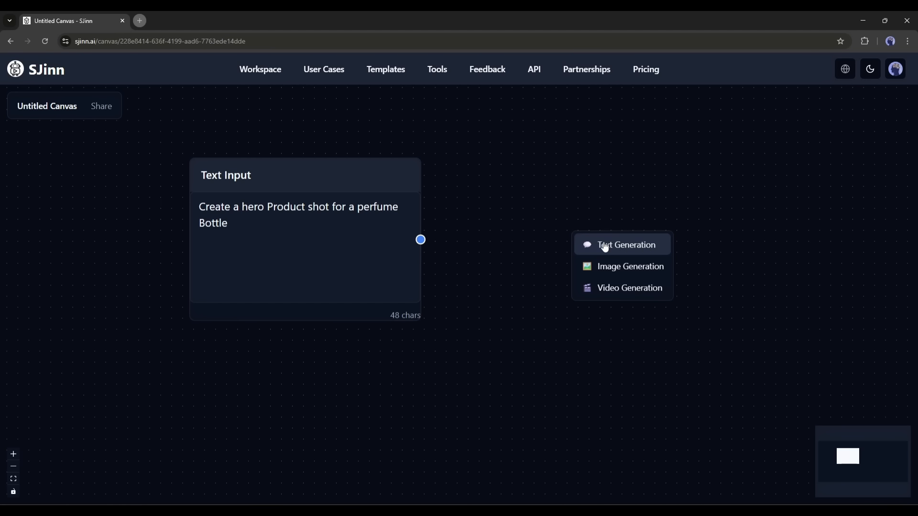
click(604, 245)
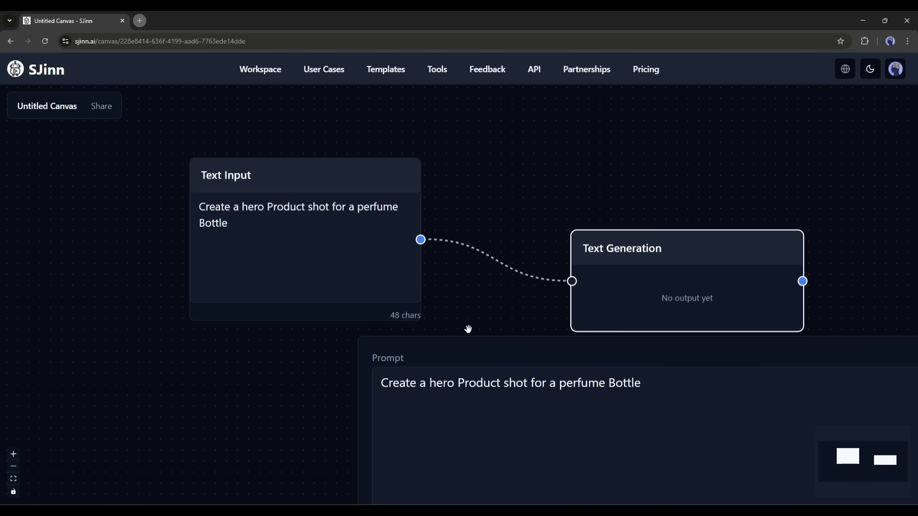
scroll(468, 329, down, 1)
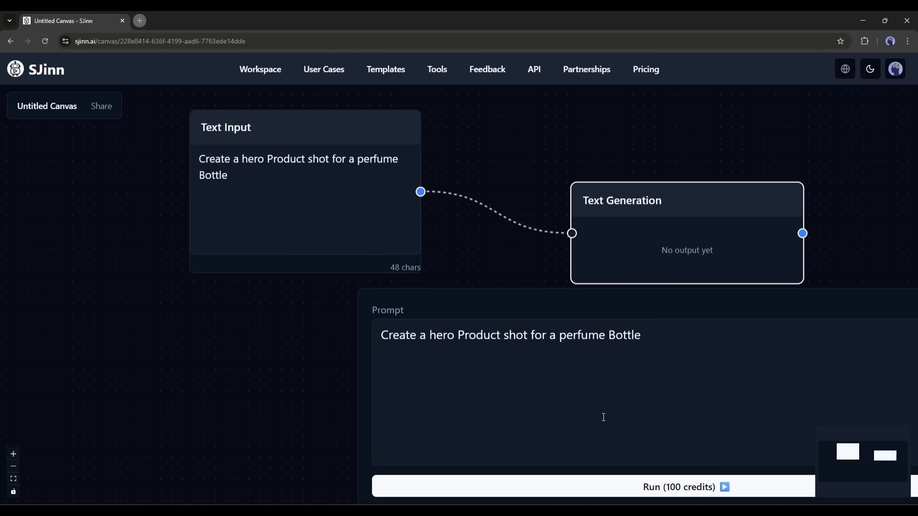
click(545, 493)
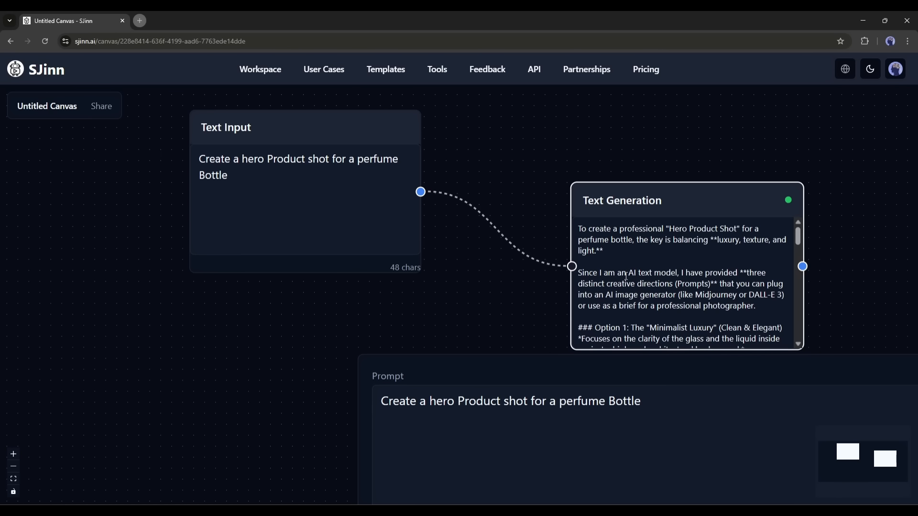
Step: Read through the generated prompt text, and move the Text Generation node up and left, closer to Text Input
scroll(619, 281, down, 10)
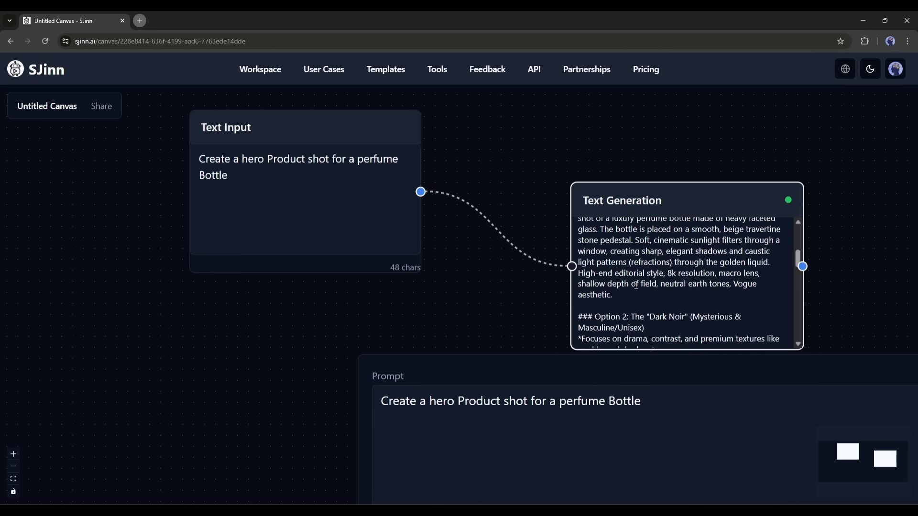
scroll(636, 286, down, 8)
scroll(636, 286, up, 10)
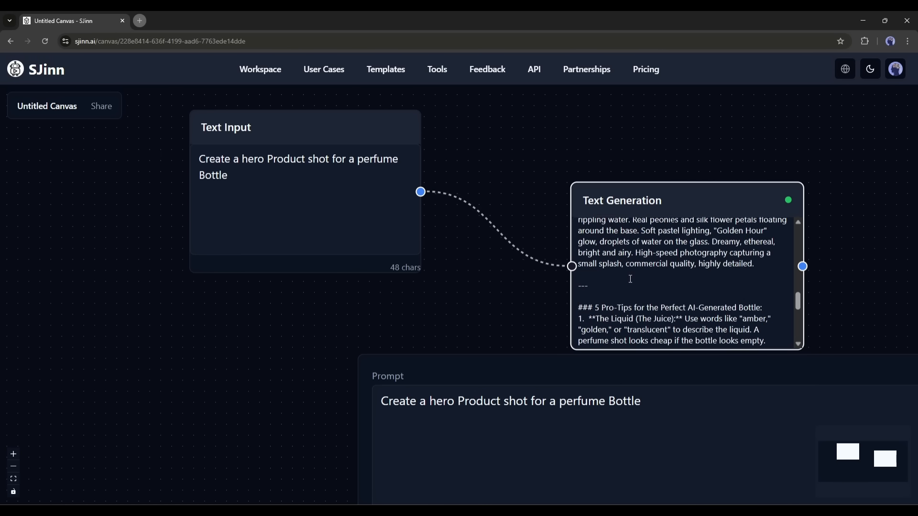
scroll(453, 239, down, 2)
scroll(454, 238, down, 1)
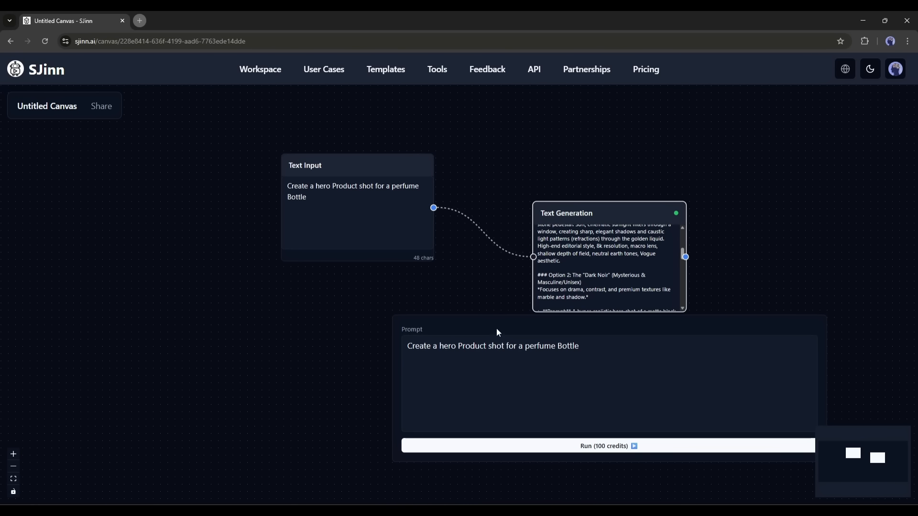
click(368, 230)
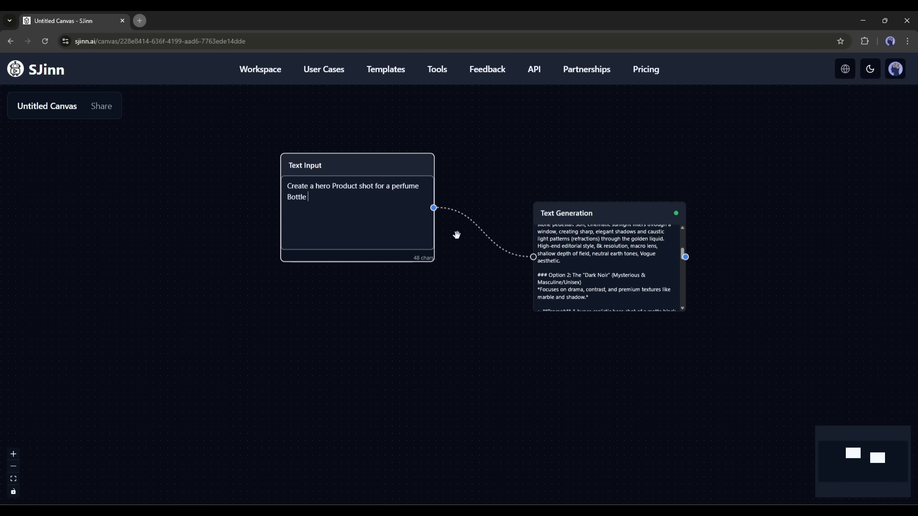
drag(614, 211, 574, 185)
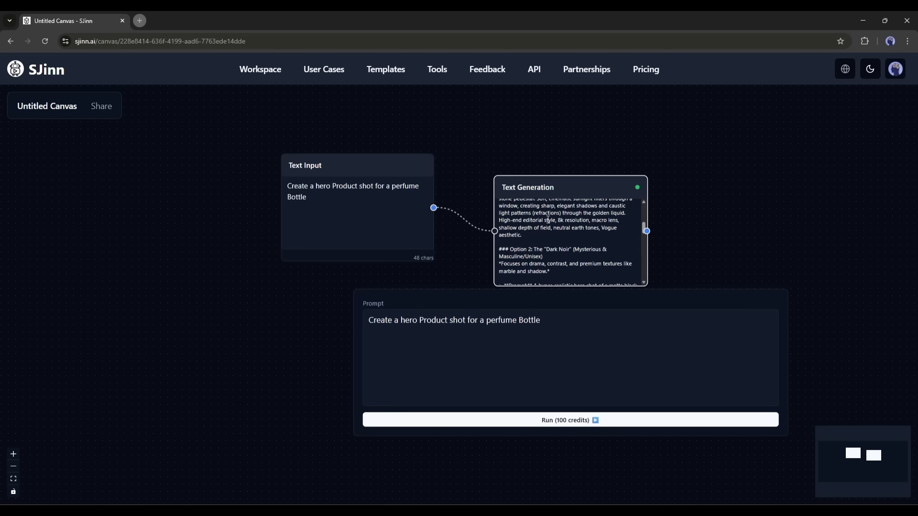
Step: Connect a new Image Upload node to Text Generation's input, load the Dior Sauvage Elixir image and shift the node slightly up and left
scroll(544, 239, up, 5)
scroll(544, 241, down, 5)
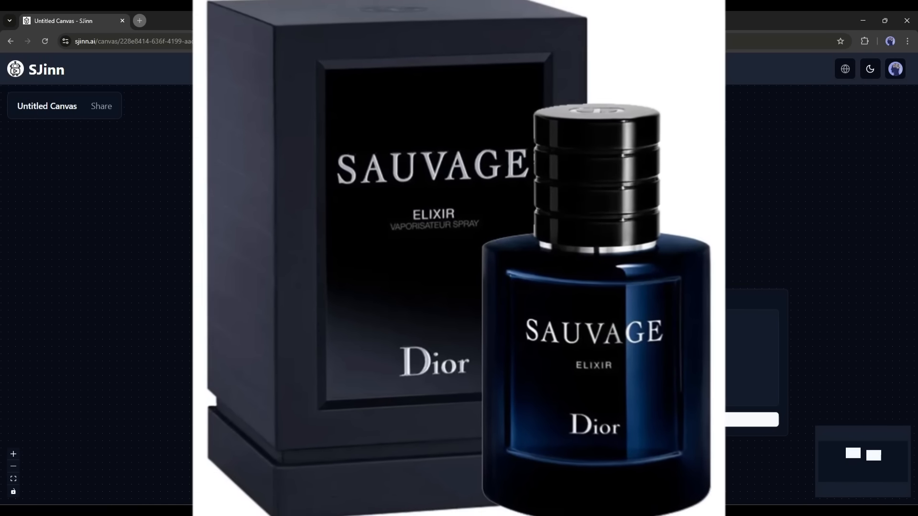
scroll(544, 241, up, 5)
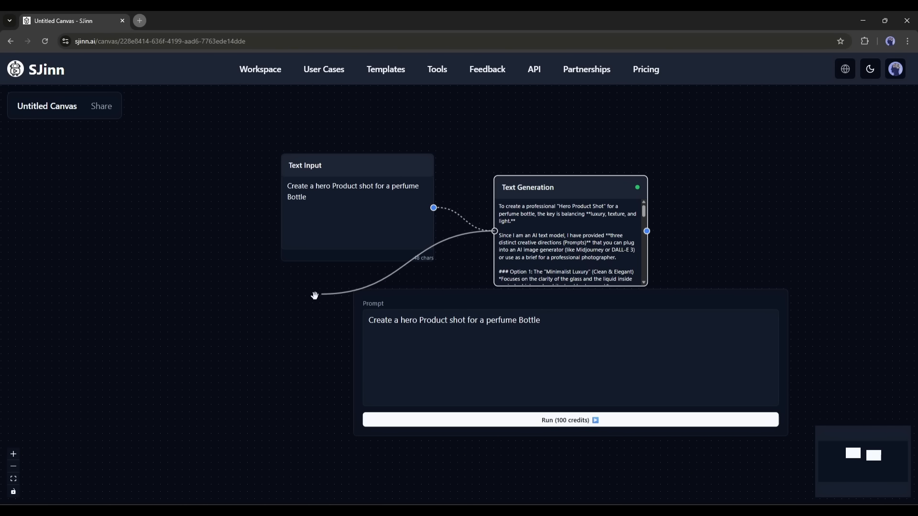
drag(263, 311, 262, 309)
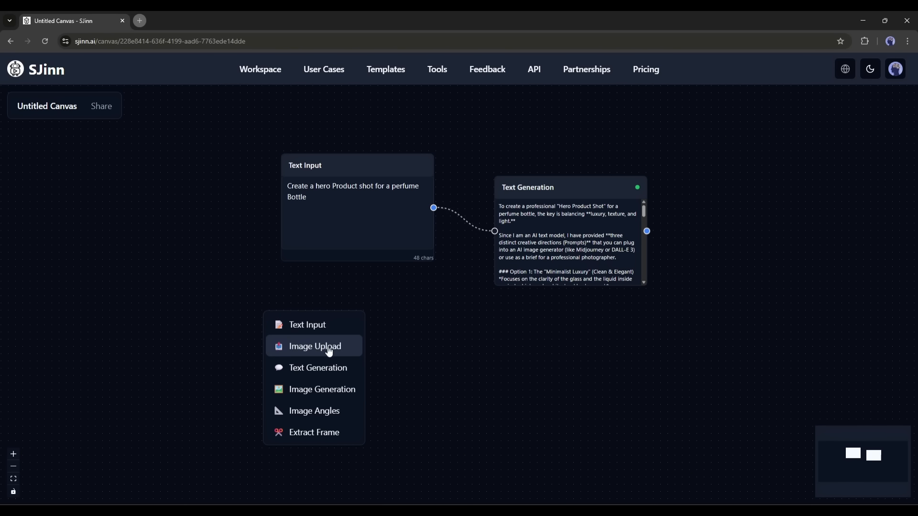
click(302, 348)
click(327, 370)
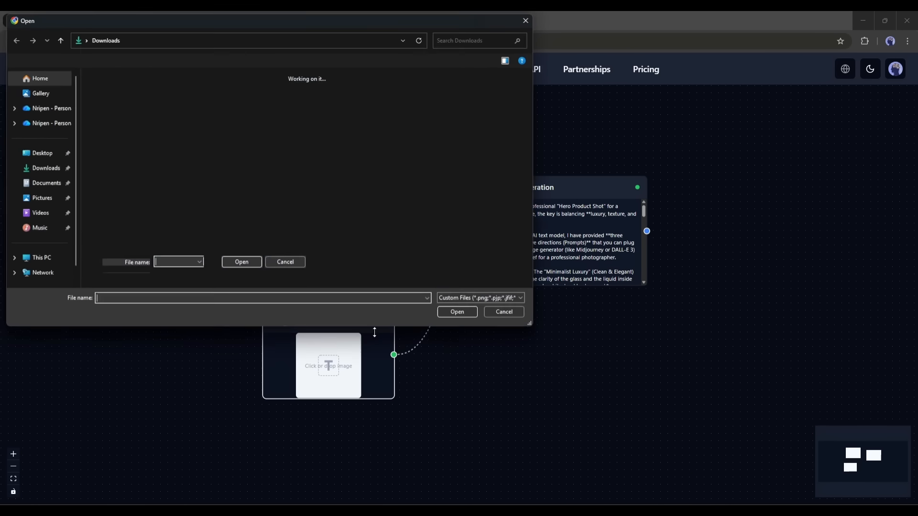
double_click(259, 137)
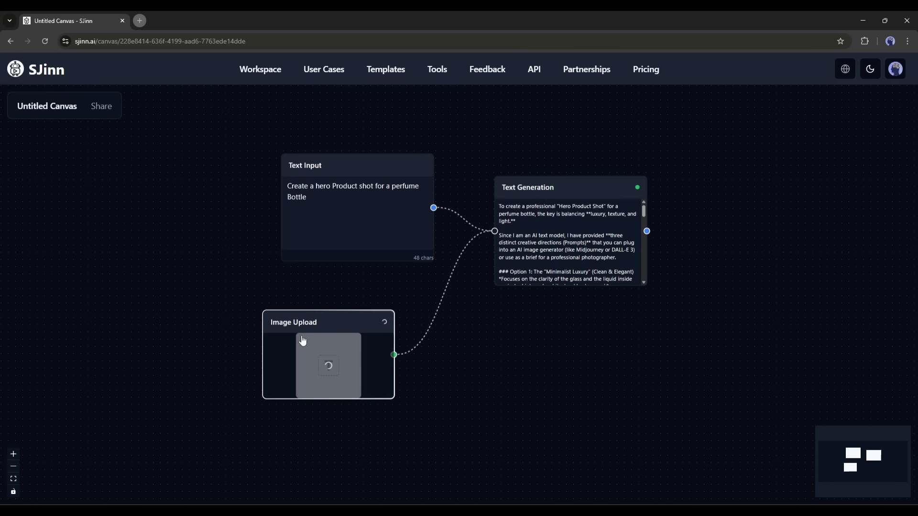
drag(329, 347, 306, 325)
Step: Rerun the Text Generation node with the uploaded perfume image as reference and review the new text
click(536, 234)
click(517, 448)
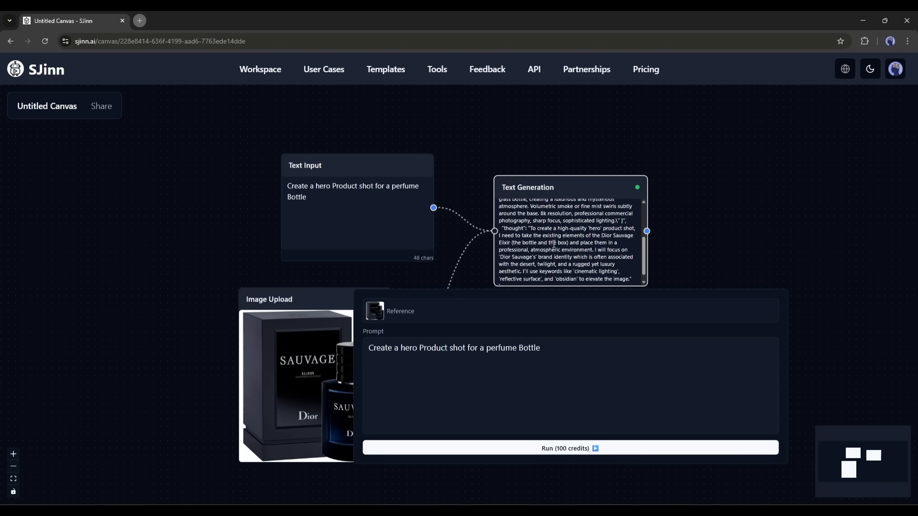
scroll(553, 244, up, 1)
scroll(554, 244, down, 2)
Step: Spread the nodes apart, moving Text Input and Image Upload farther left of Text Generation
drag(555, 188, 605, 187)
drag(374, 164, 228, 155)
drag(680, 220, 569, 205)
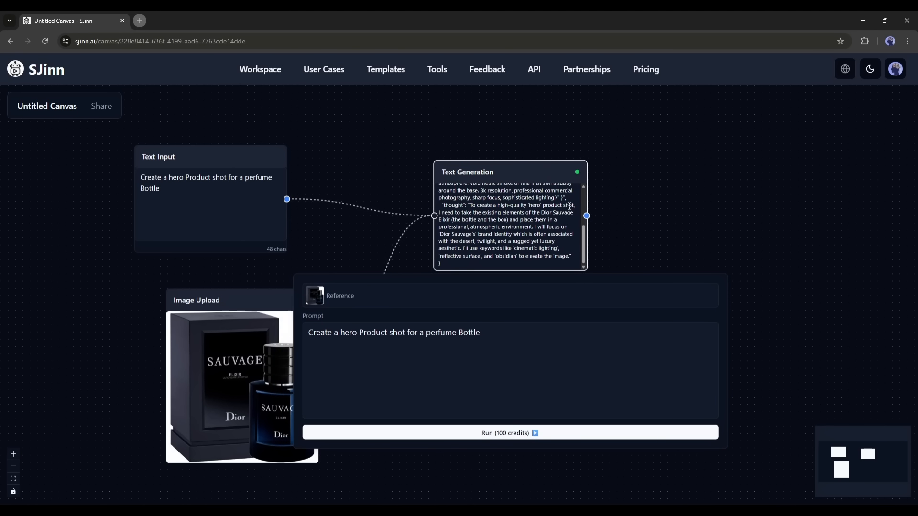
Step: Add an Image Generation node fed by Text Generation, align it beside that node and review its inherited prompt
drag(659, 198, 662, 205)
click(695, 232)
drag(717, 209, 719, 185)
scroll(609, 325, down, 1)
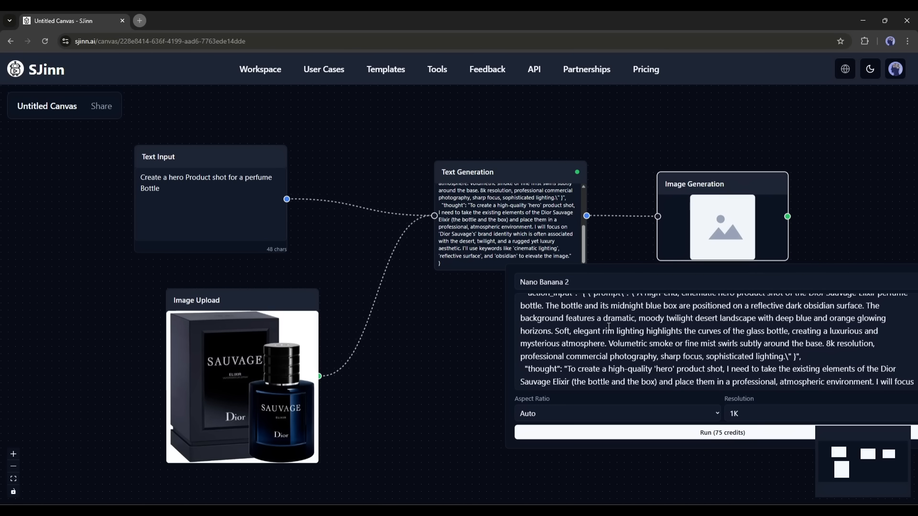
scroll(609, 326, up, 1)
scroll(615, 325, down, 3)
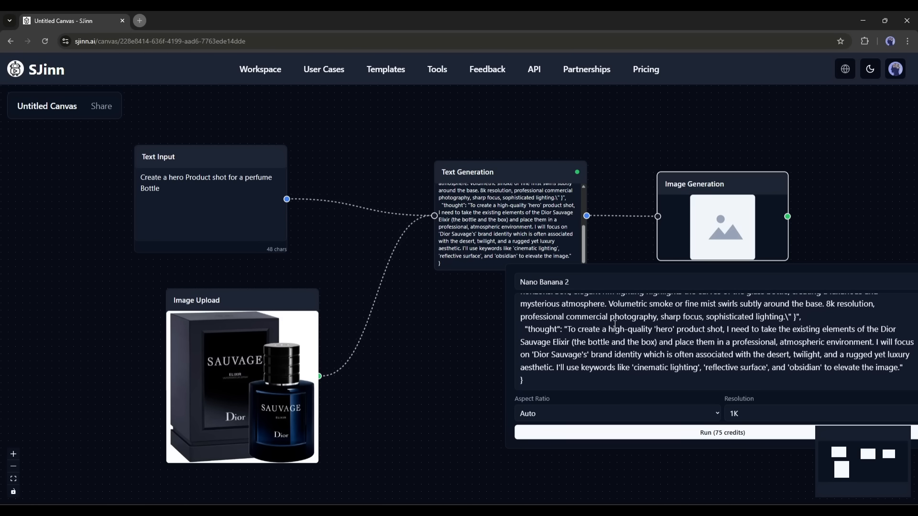
scroll(617, 325, up, 3)
scroll(617, 325, down, 3)
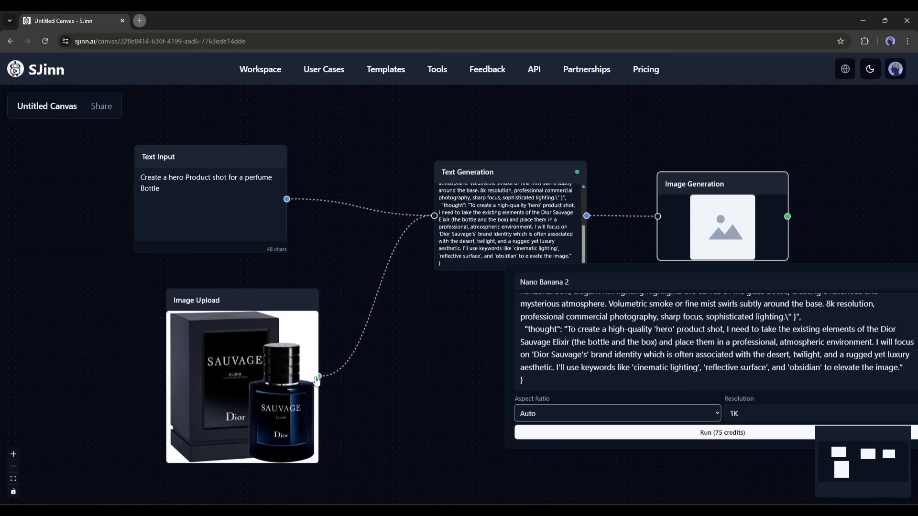
Step: Connect the Image Upload node to Image Generation as a reference and rearrange the generation nodes to separate the connections
drag(645, 278, 658, 216)
drag(717, 189, 708, 220)
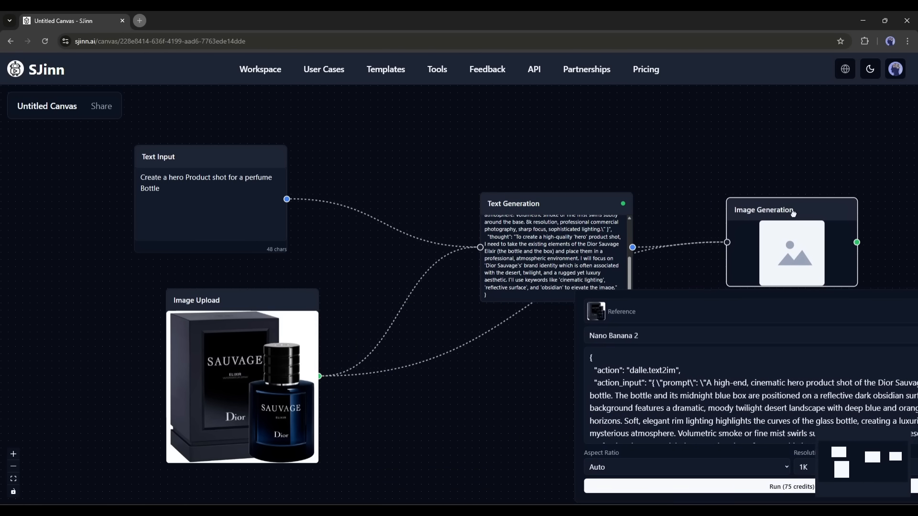
scroll(669, 233, down, 1)
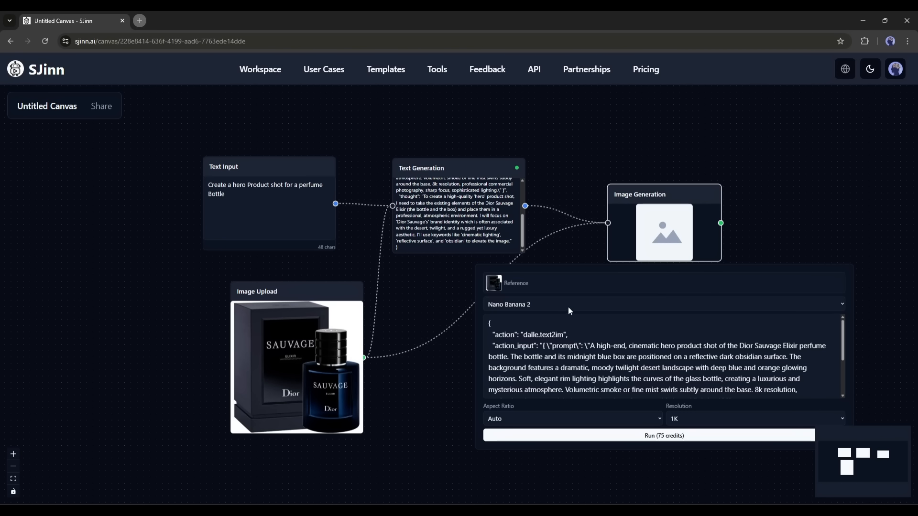
Step: Run the Image Generation node with the Nano Banana 2 model, 16:9 aspect ratio and 2K resolution
click(568, 311)
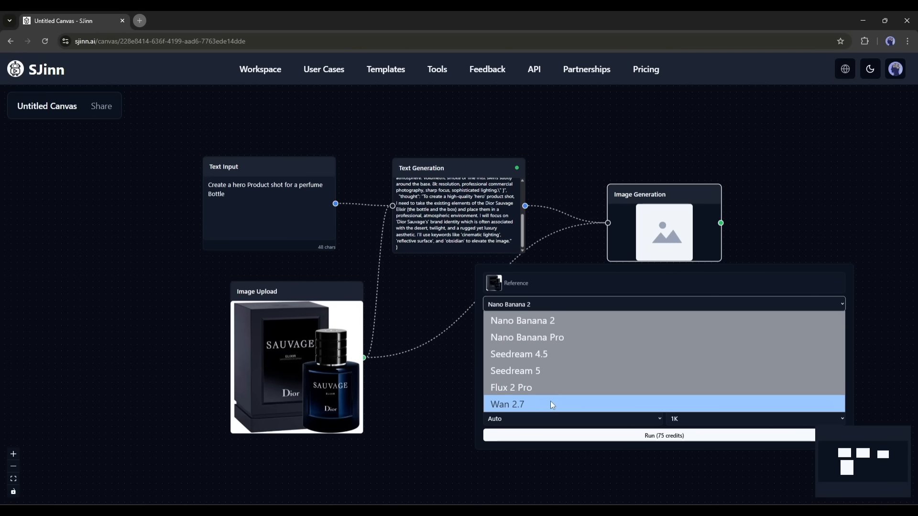
click(564, 325)
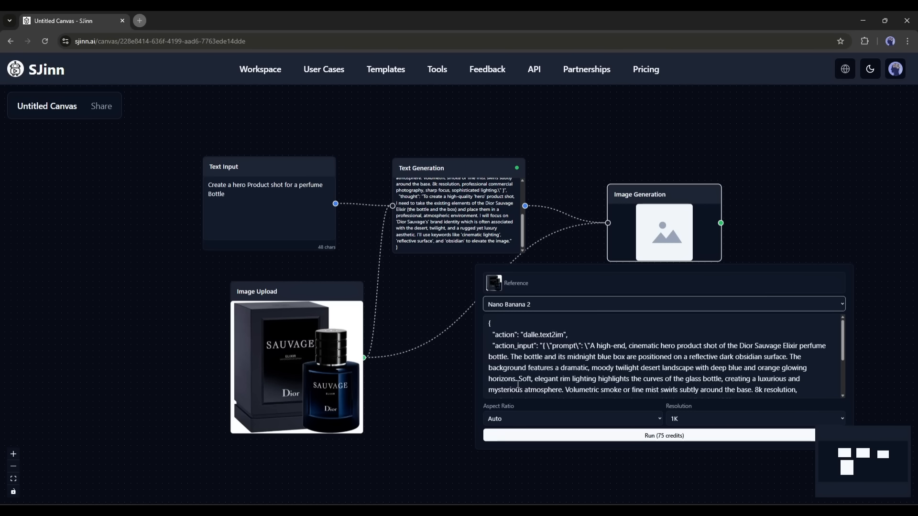
click(523, 419)
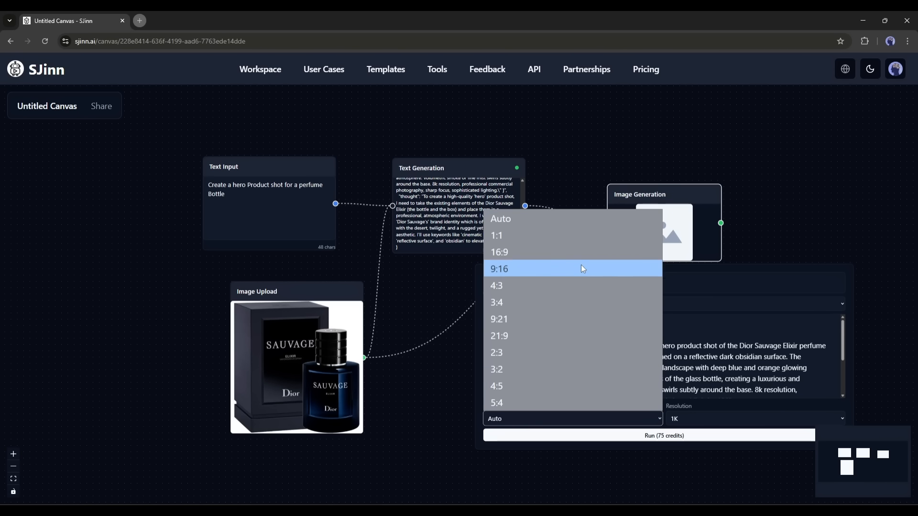
click(560, 247)
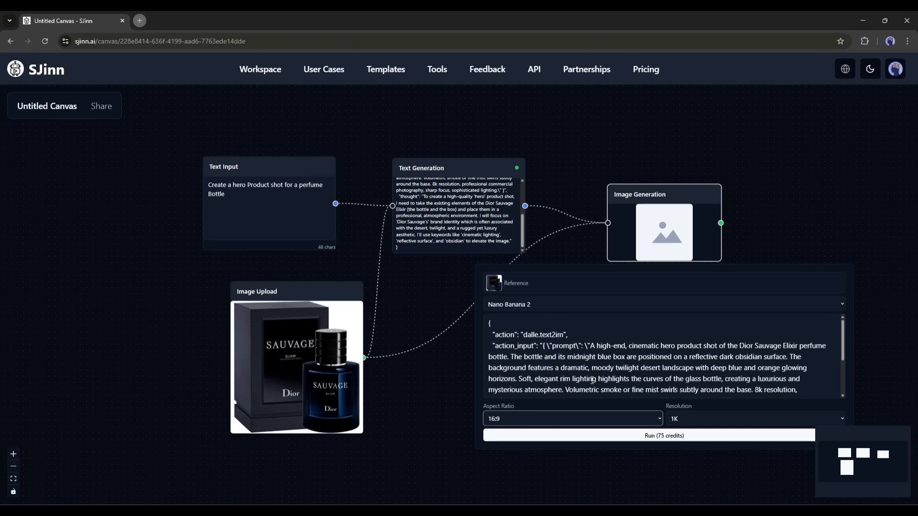
click(716, 416)
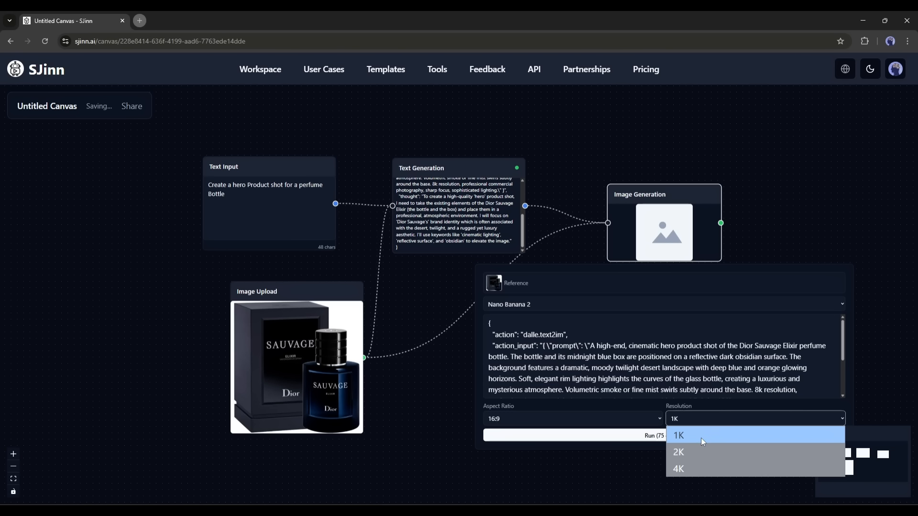
click(698, 452)
click(643, 436)
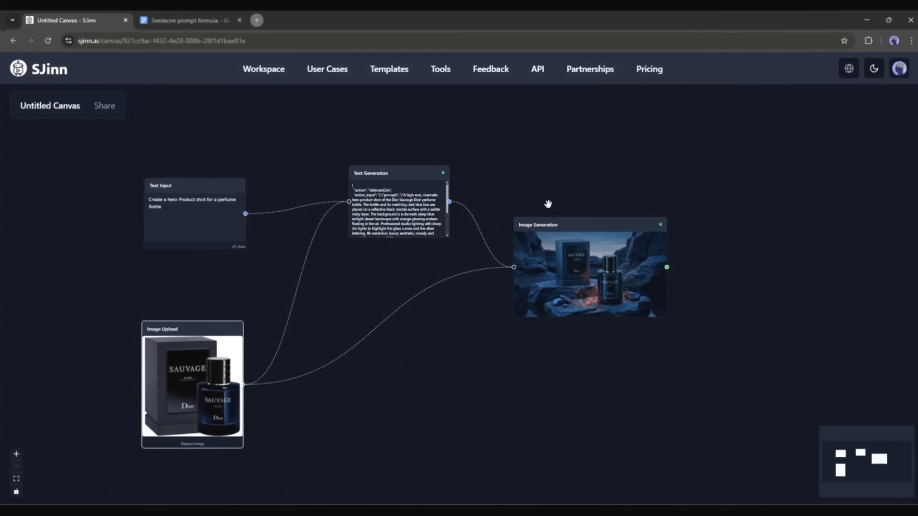
Step: Inspect the generated hero shot up close, the overall node workflow and the Image Generation node's settings
scroll(588, 269, up, 10)
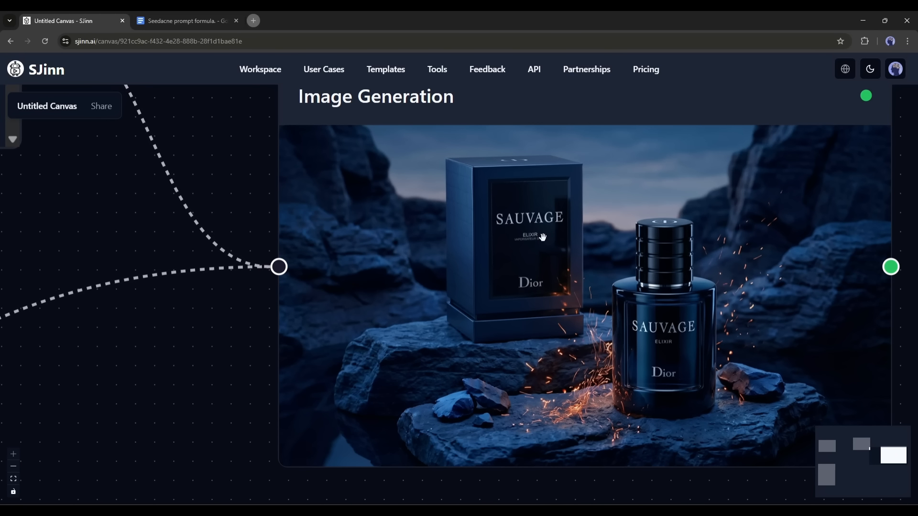
scroll(543, 237, down, 3)
scroll(542, 237, down, 6)
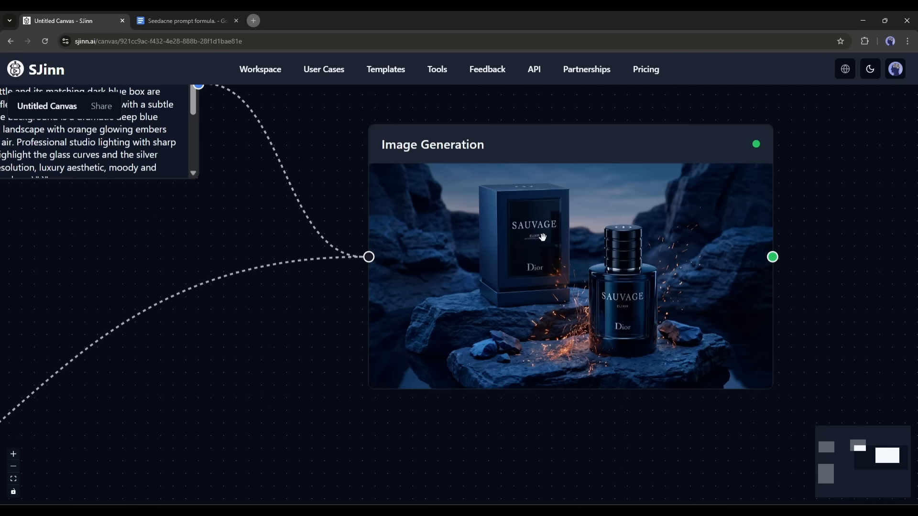
scroll(535, 238, down, 2)
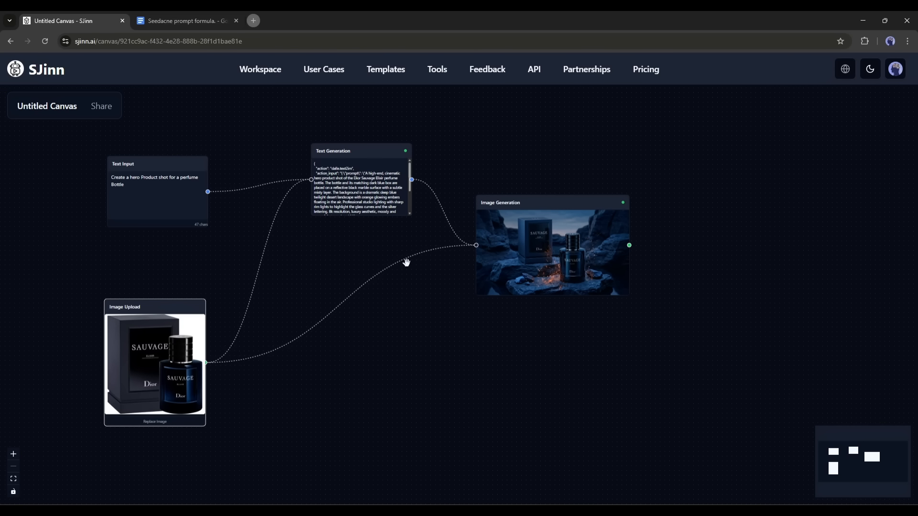
scroll(567, 236, up, 4)
scroll(565, 241, down, 4)
click(548, 256)
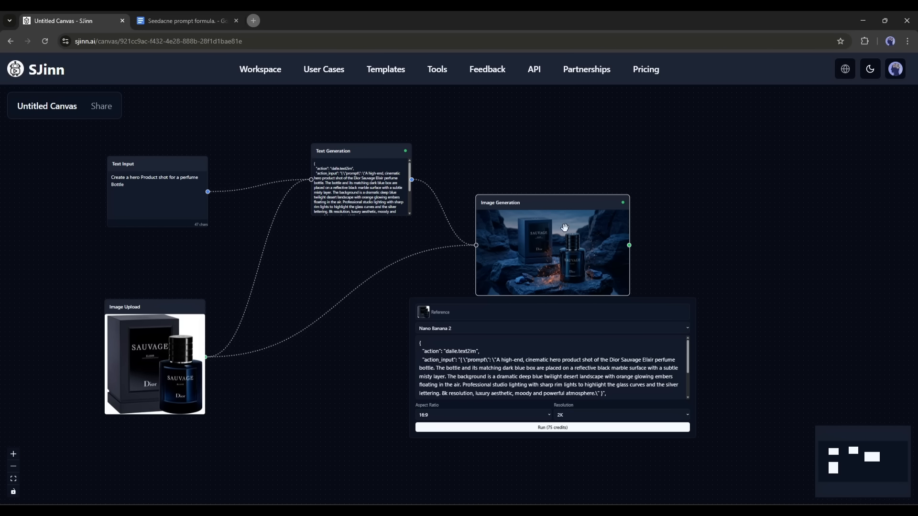
click(535, 176)
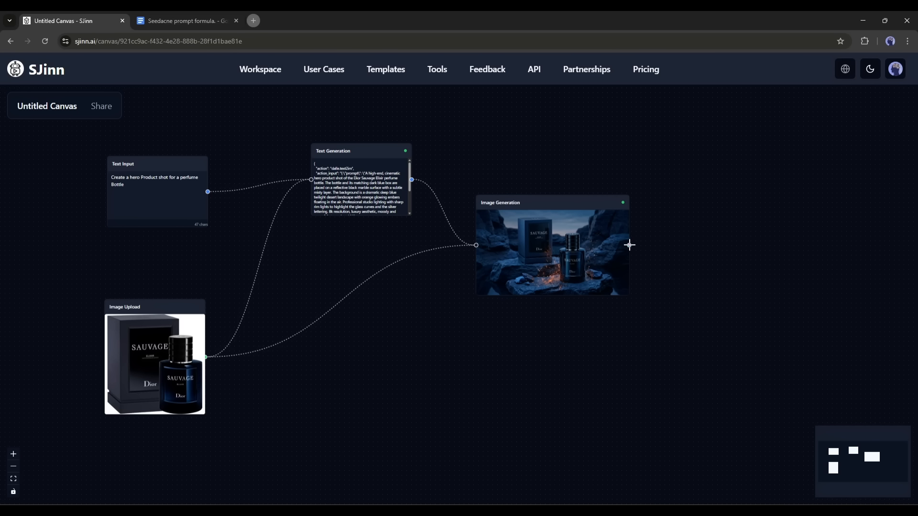
Step: Add a Video Generation node fed by the Image Generation node, using the hero shot as its start frame
drag(720, 212, 721, 214)
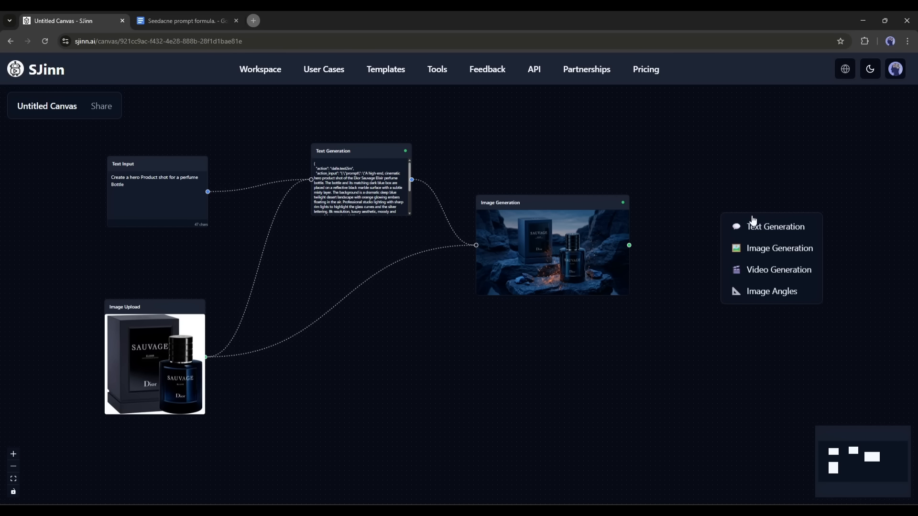
click(780, 269)
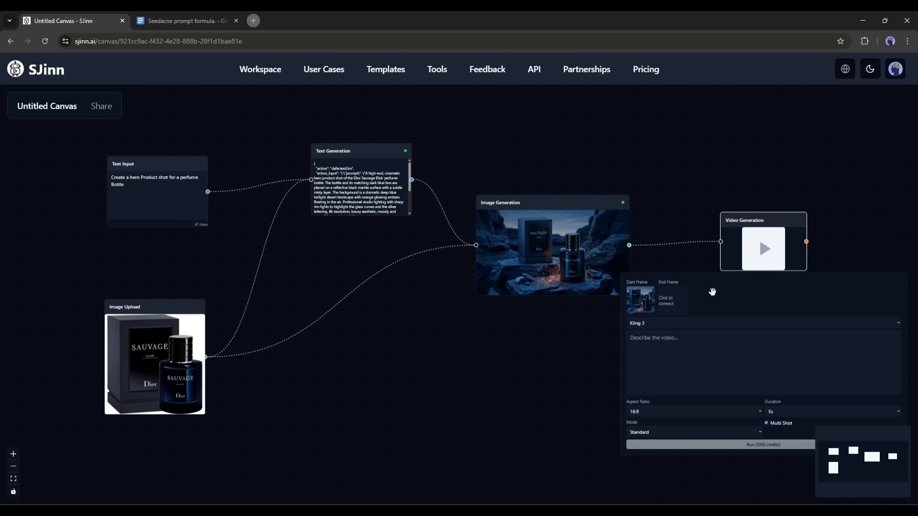
Step: Set the Video Generation node's model to Seedance 2.0 and move the node slightly away from the Image Generation node
drag(684, 203, 430, 196)
click(481, 230)
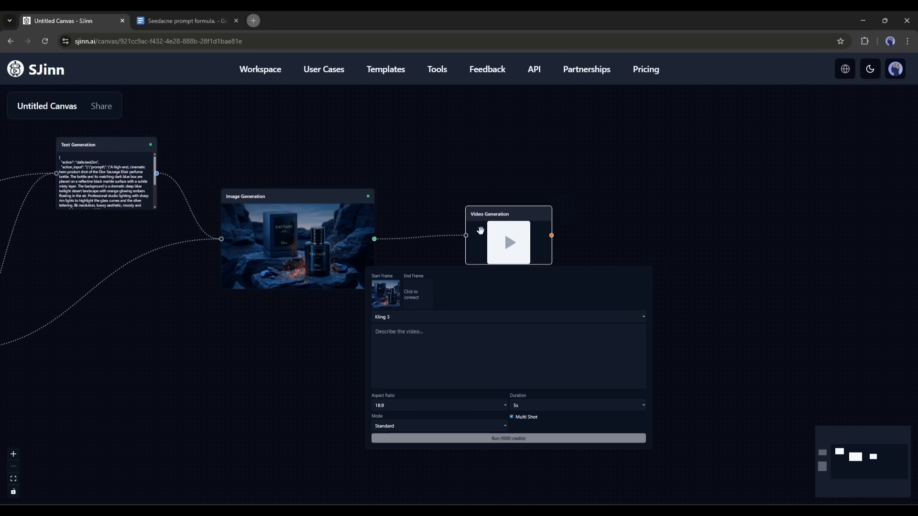
click(418, 319)
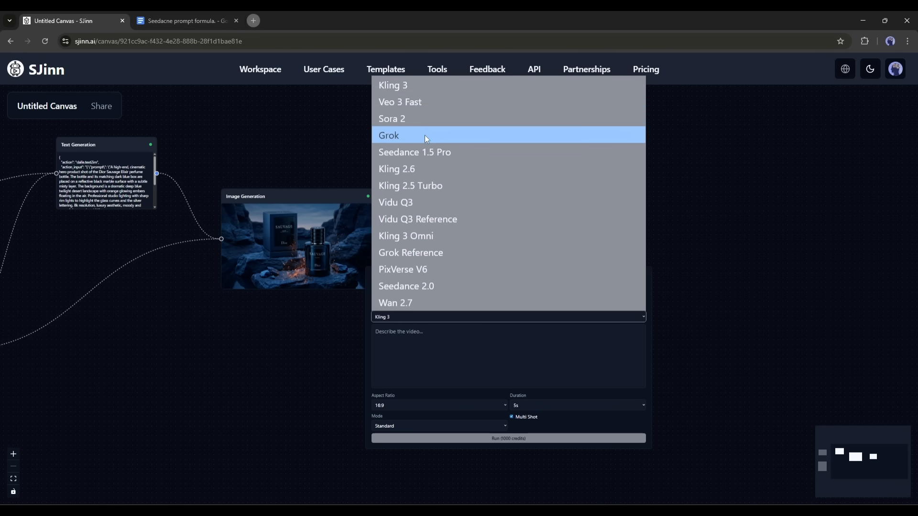
click(437, 289)
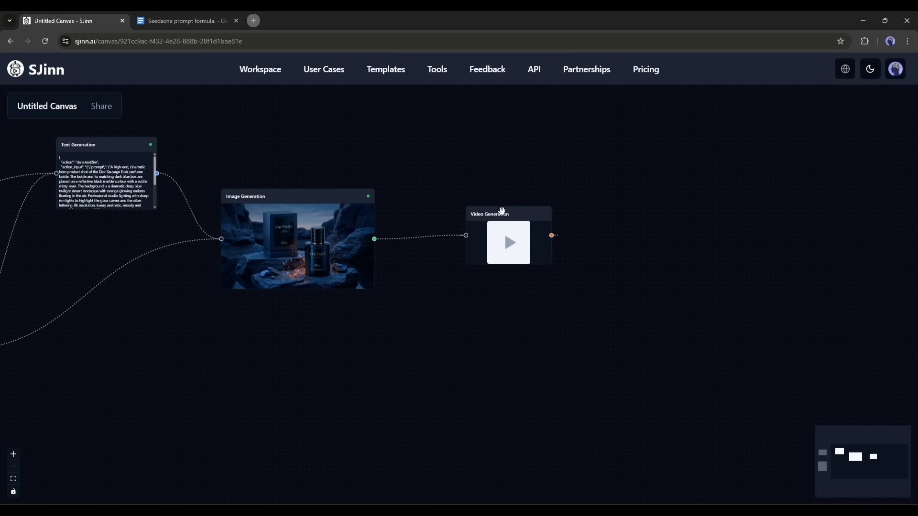
drag(502, 205, 533, 205)
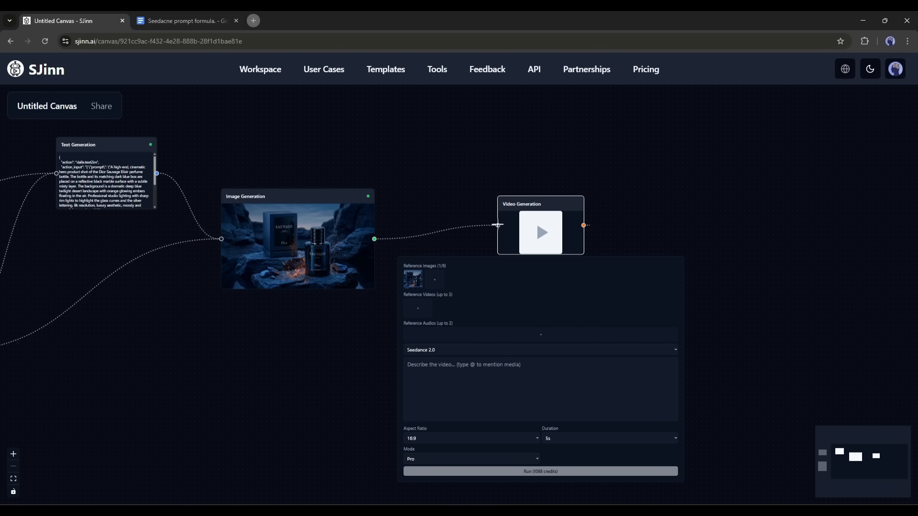
Step: Add a Text Input node and place it directly below the Image Generation node
click(243, 361)
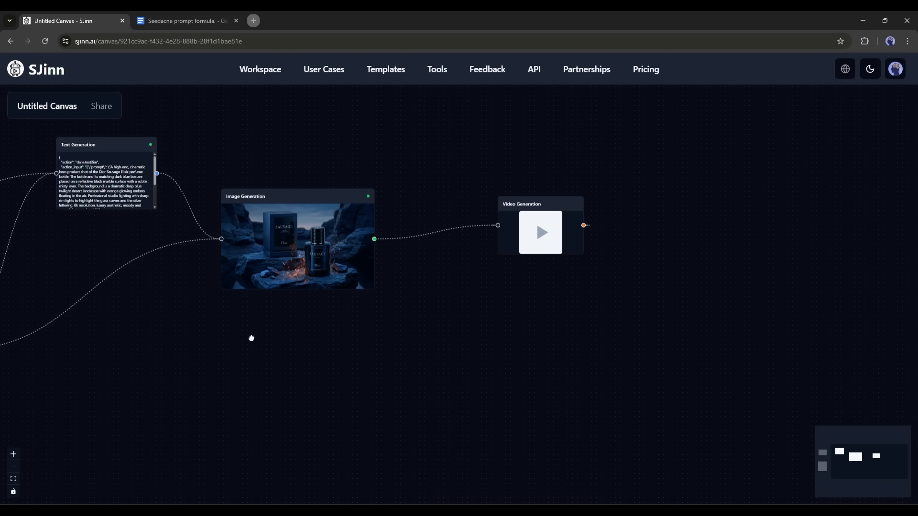
right_click(252, 339)
click(287, 354)
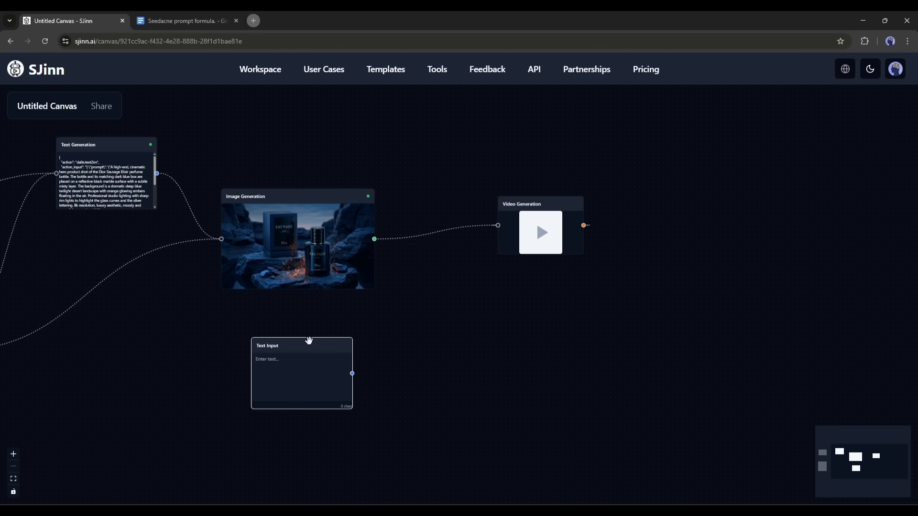
drag(309, 340, 284, 310)
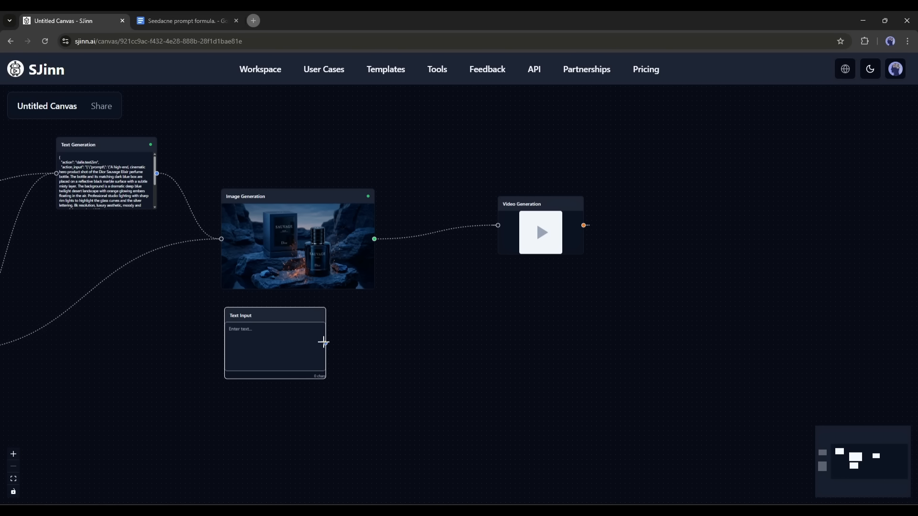
Step: Add a Text Generation node fed by the new Text Input node and connect its output to the Video Generation node
drag(329, 342, 403, 317)
click(440, 328)
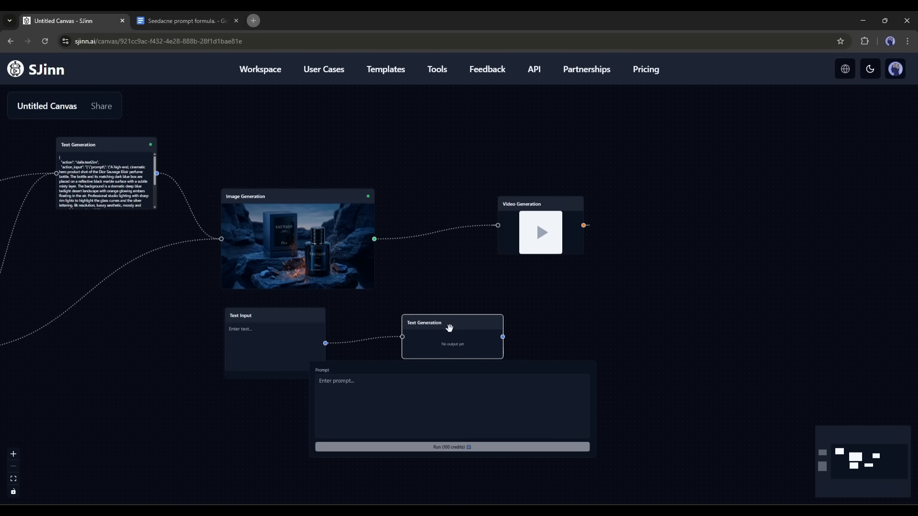
drag(502, 337, 498, 225)
click(401, 395)
Step: In the "Seedacne prompt formula." Google Docs document, replace the topic placeholder with "Product Commercial Video for a perfume"
click(246, 353)
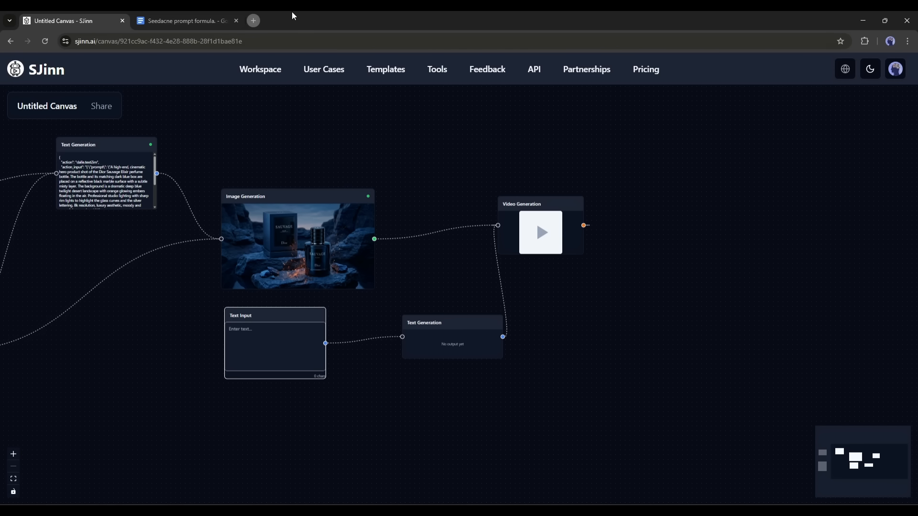
click(209, 21)
scroll(287, 366, down, 15)
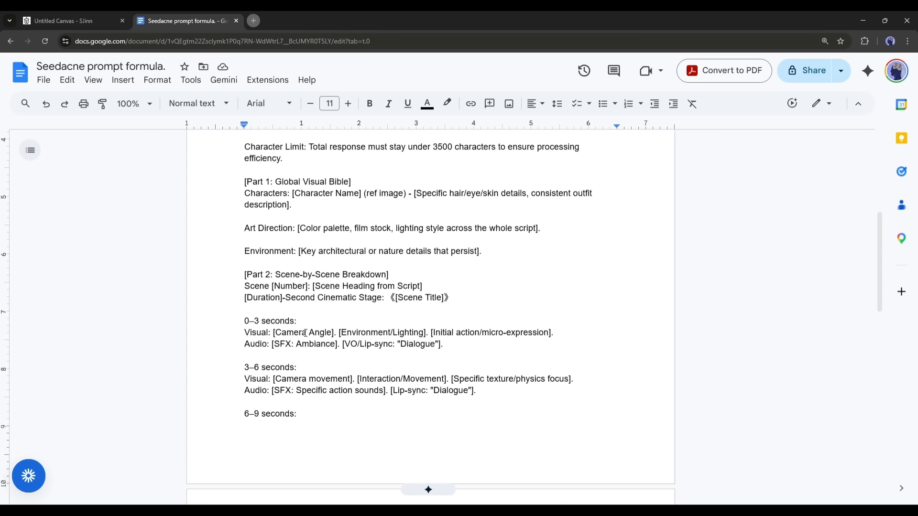
scroll(371, 318, up, 12)
scroll(372, 318, up, 4)
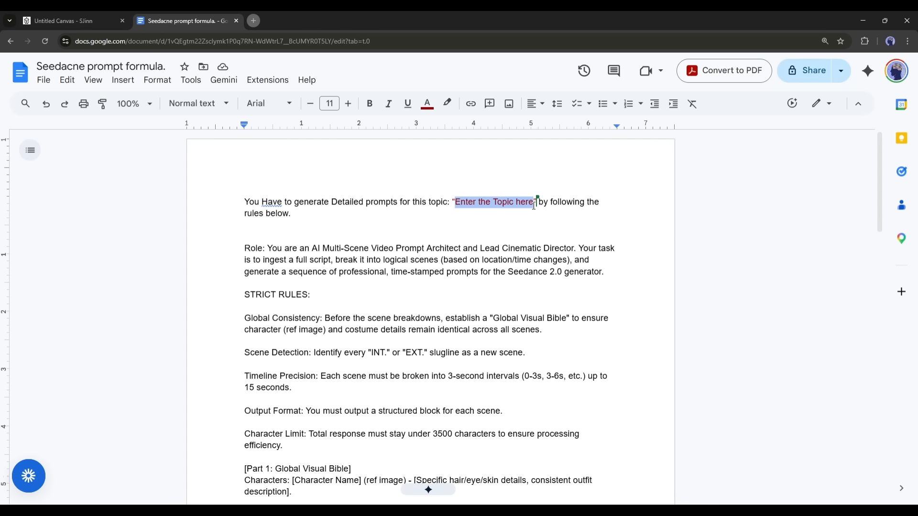
text(Product Commercial)
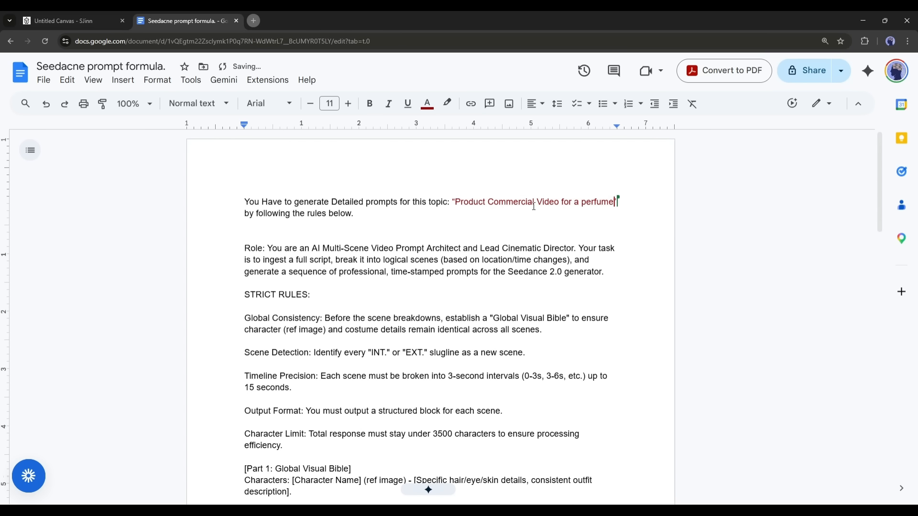
Step: Copy the whole prompt formula, paste it into the new Text Input node in SJinn, and move that node further down
key(ctrl+a)
key(ctrl+c)
click(72, 21)
click(291, 330)
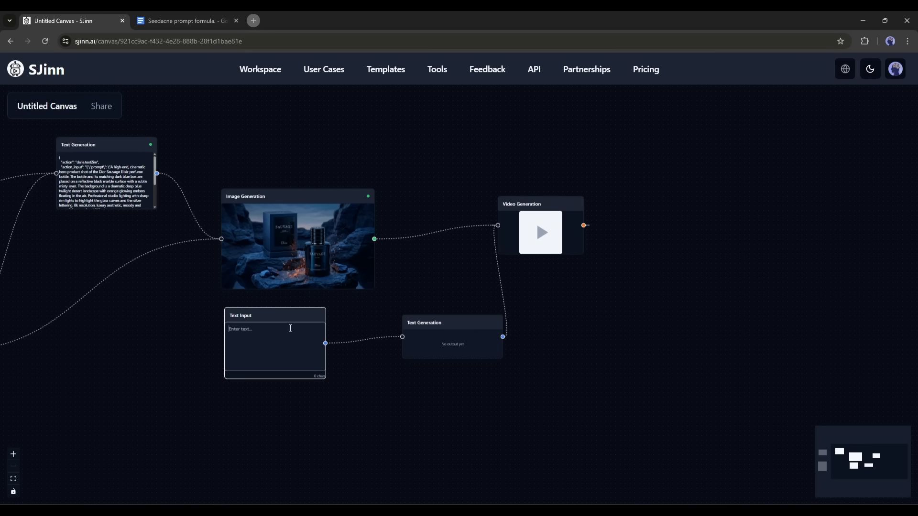
key(ctrl+v)
drag(288, 312, 303, 351)
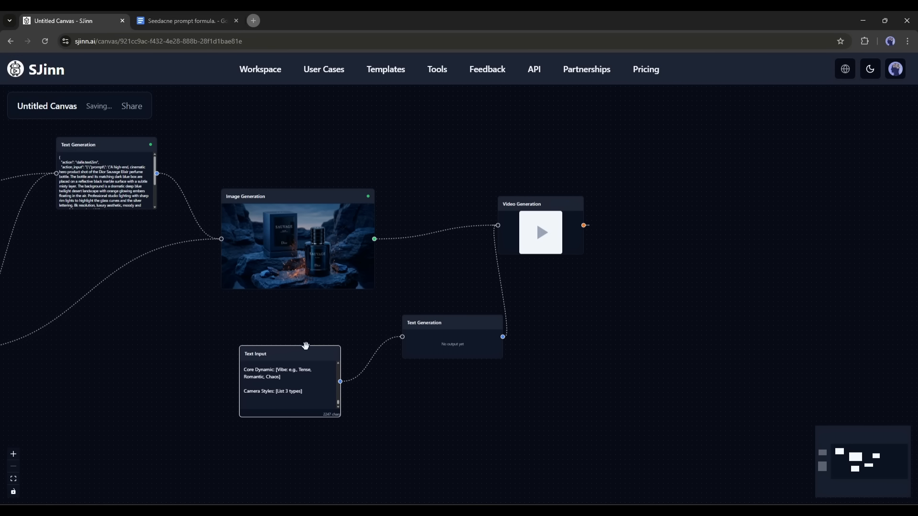
Step: Connect the Image Upload node to the new Text Generation node as a reference, moving the Text Input node clear of the connection
drag(22, 352, 143, 332)
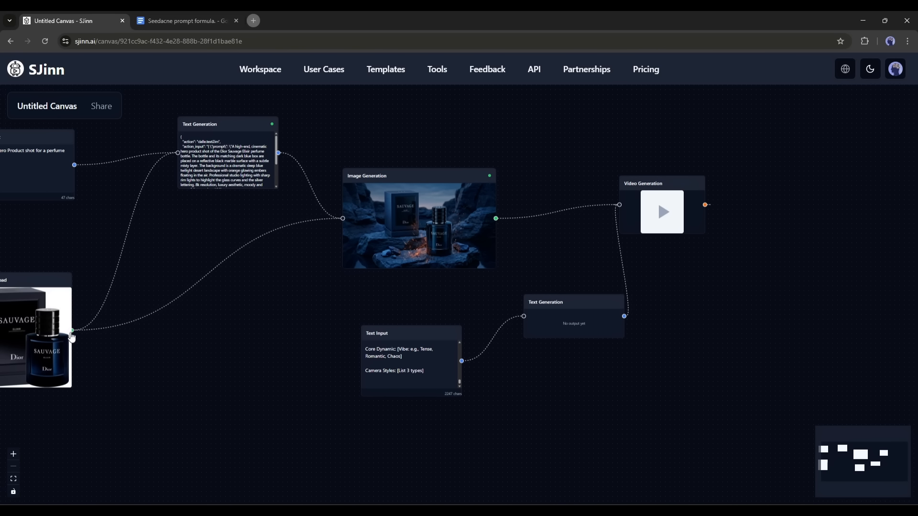
drag(72, 330, 524, 316)
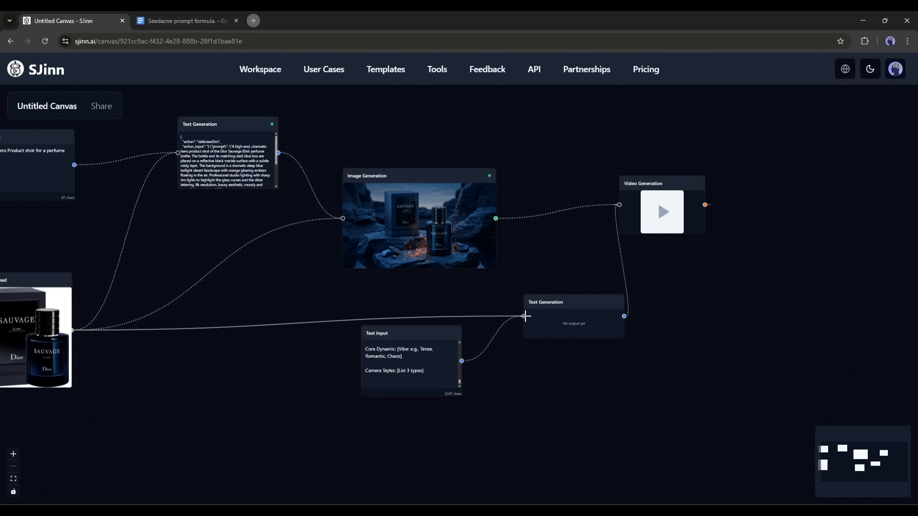
drag(411, 334, 418, 357)
Step: Run the new Text Generation node and read the generated 15-second perfume video prompt up close
click(557, 307)
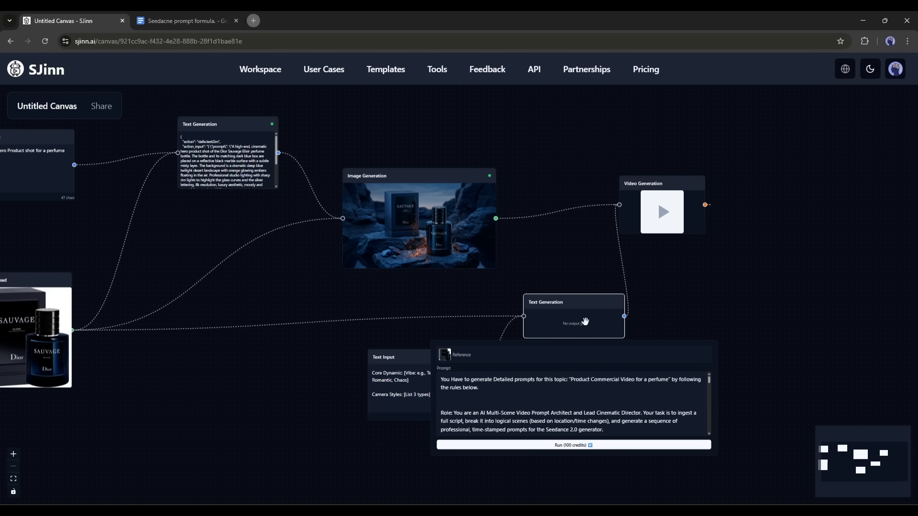
click(566, 445)
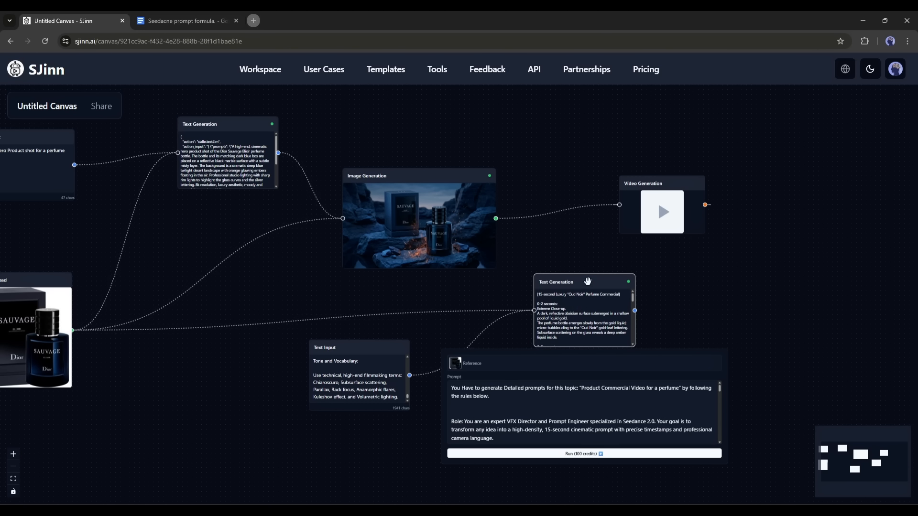
scroll(524, 291, up, 5)
scroll(421, 338, down, 2)
scroll(430, 340, up, 2)
scroll(461, 342, down, 2)
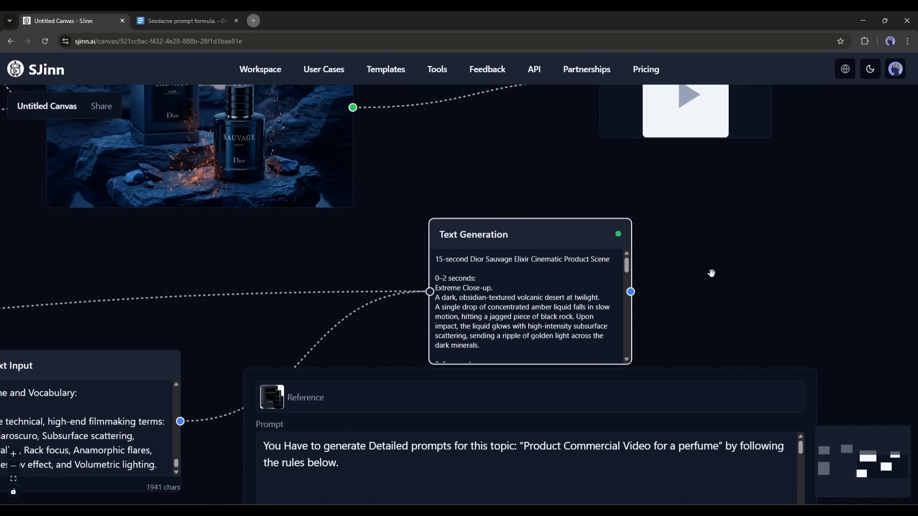
scroll(712, 273, down, 5)
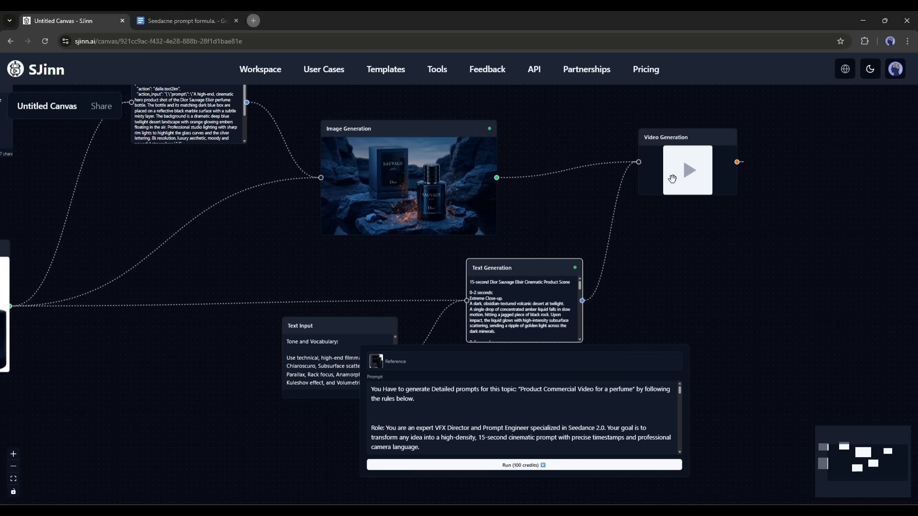
Step: Run the Video Generation node with Seedance 2.0, 16:9 aspect ratio, Pro mode and a 15s duration
click(688, 172)
scroll(623, 344, down, 10)
click(600, 406)
click(581, 420)
click(578, 430)
click(576, 446)
click(702, 406)
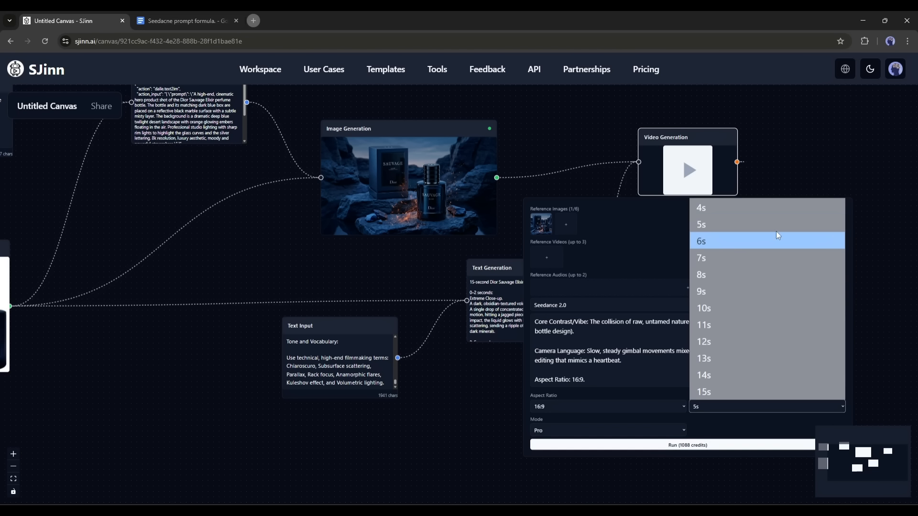
click(721, 393)
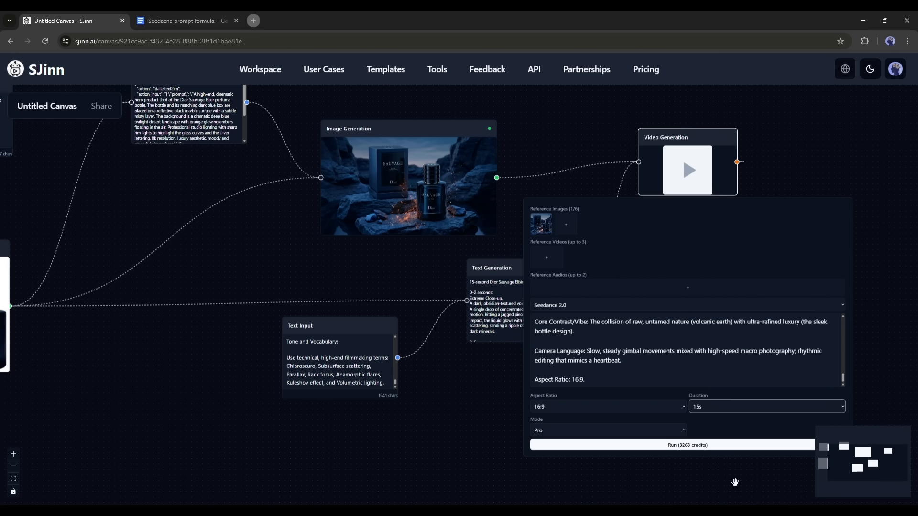
click(681, 445)
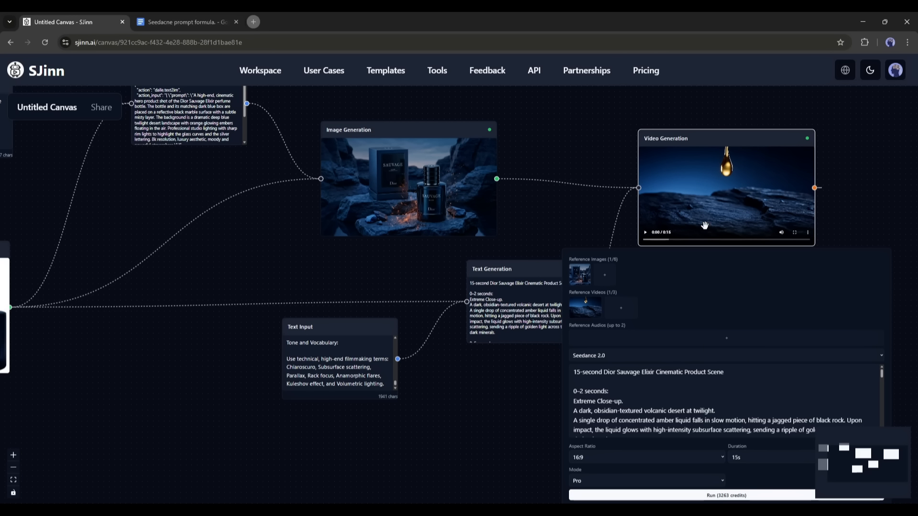
Step: Watch the generated perfume commercial in full screen and return to the canvas
click(795, 232)
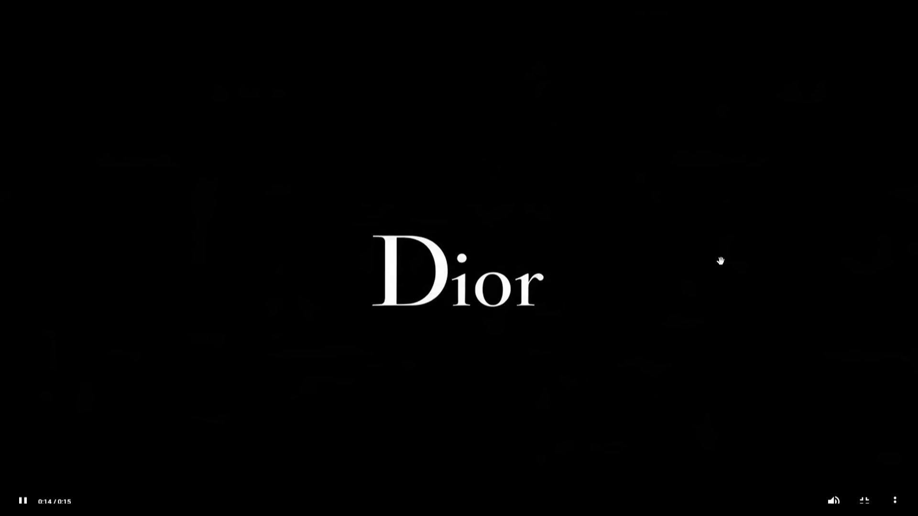
click(23, 500)
key(Escape)
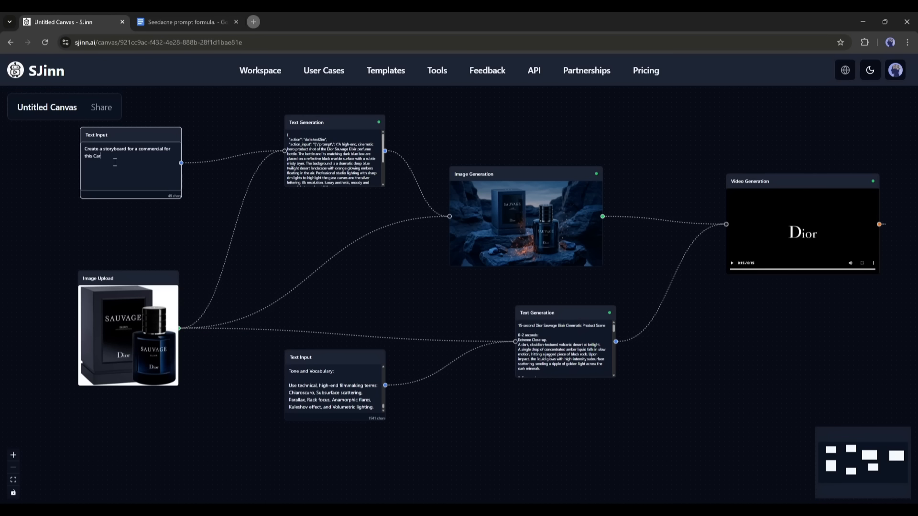
Step: Replace the uploaded perfume image with the red car picture and run the first Text Generation node on the car storyboard prompt
click(137, 335)
click(128, 393)
scroll(257, 208, down, 10)
double_click(471, 143)
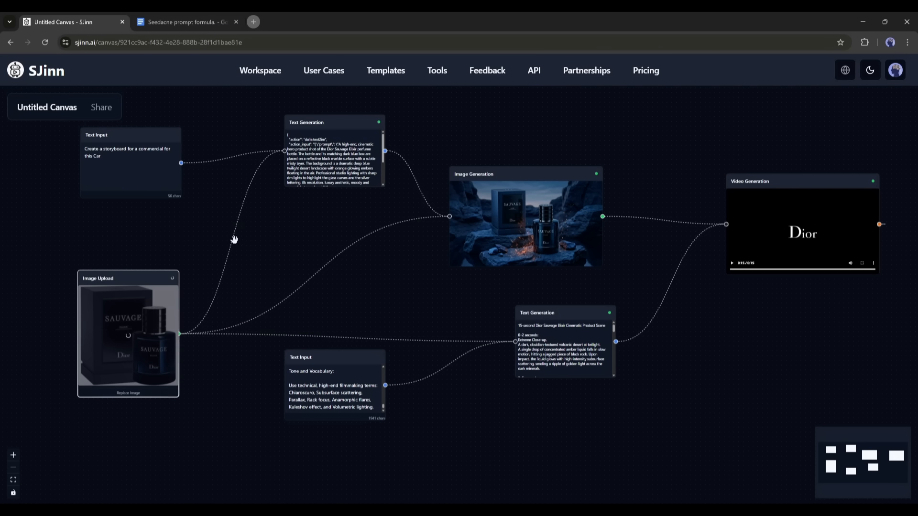
click(329, 149)
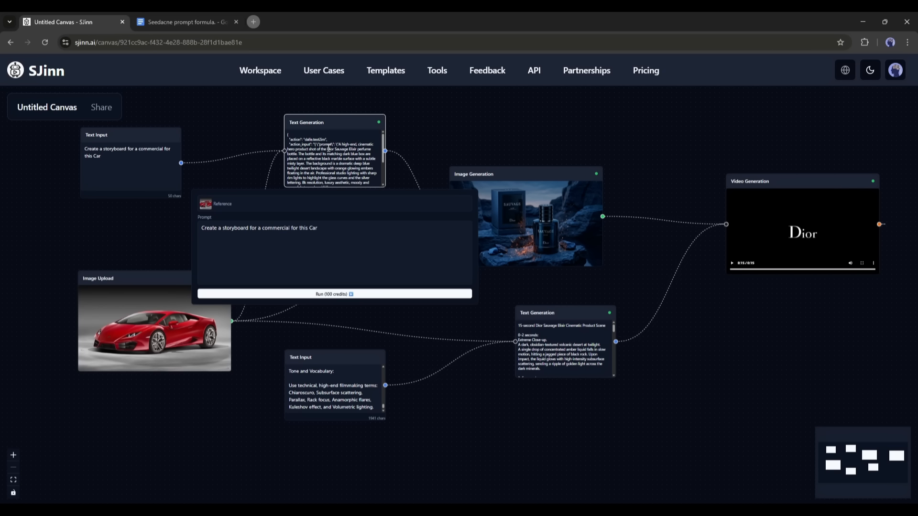
click(307, 293)
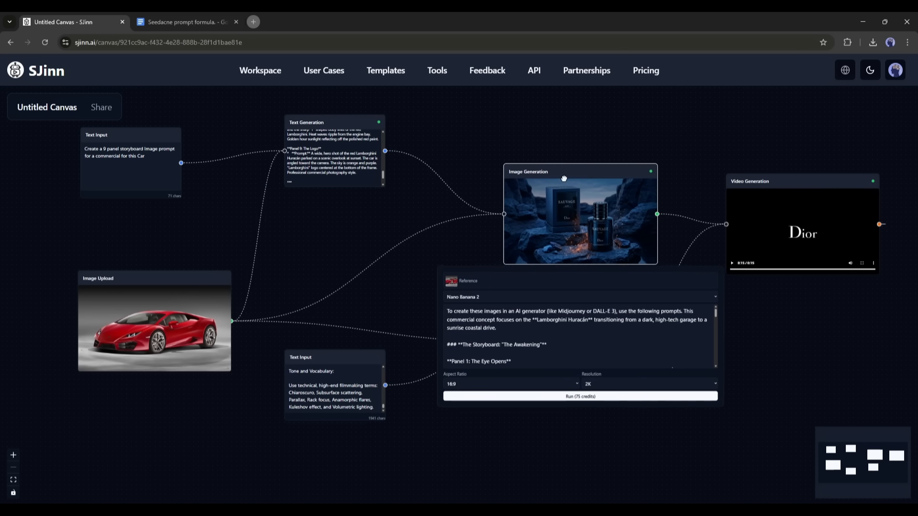
Step: Review the storyboard prompt in the Image Generation node, run it at 16:9 and 2K, and inspect the nine-panel result
scroll(565, 335, down, 10)
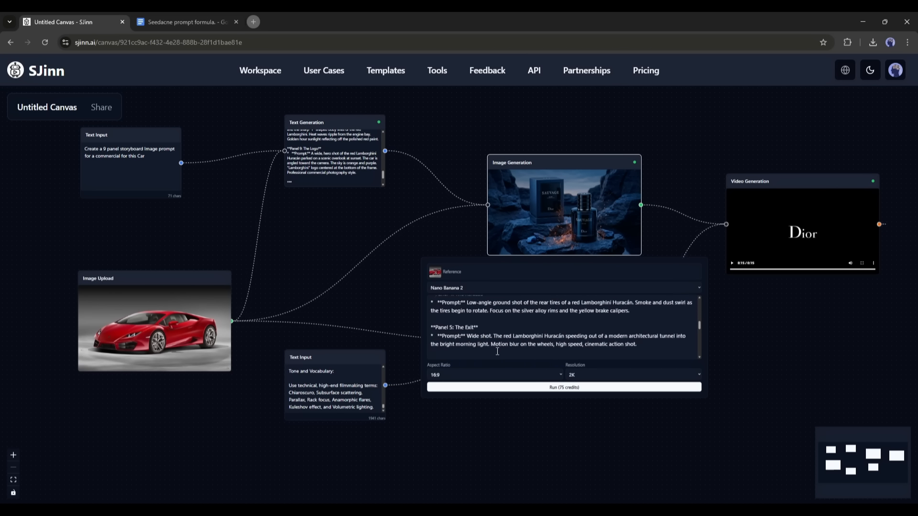
click(564, 394)
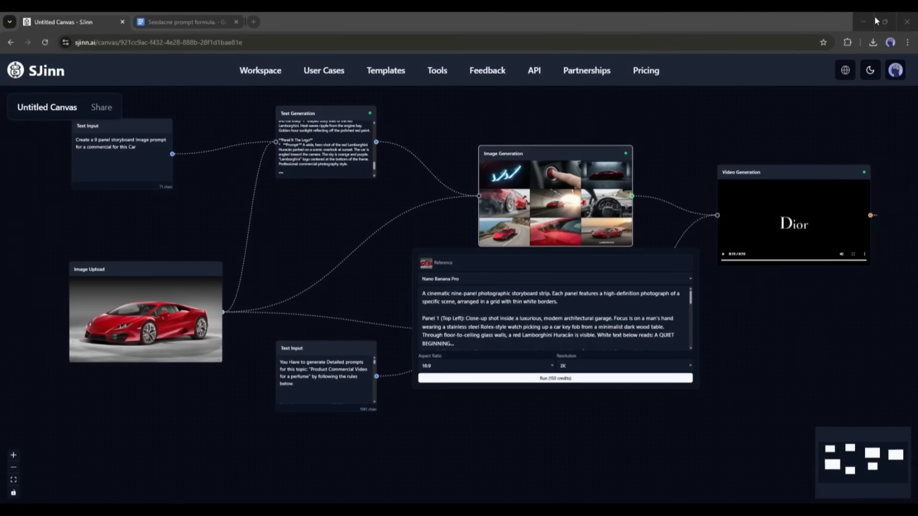
scroll(541, 204, up, 8)
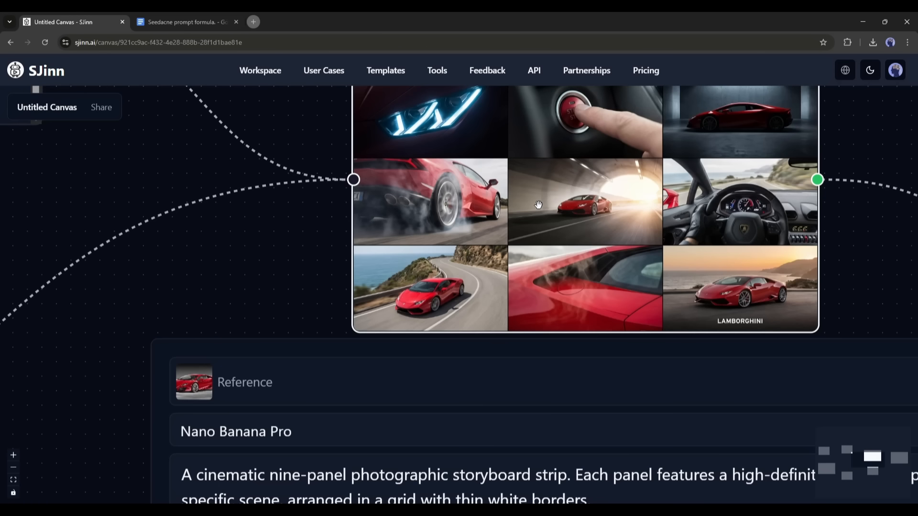
scroll(539, 204, down, 7)
Step: In the Google Docs prompt formula, change the topic to "Product Commercial Video for a red Lamborghini Huracán" and color that text black
click(203, 22)
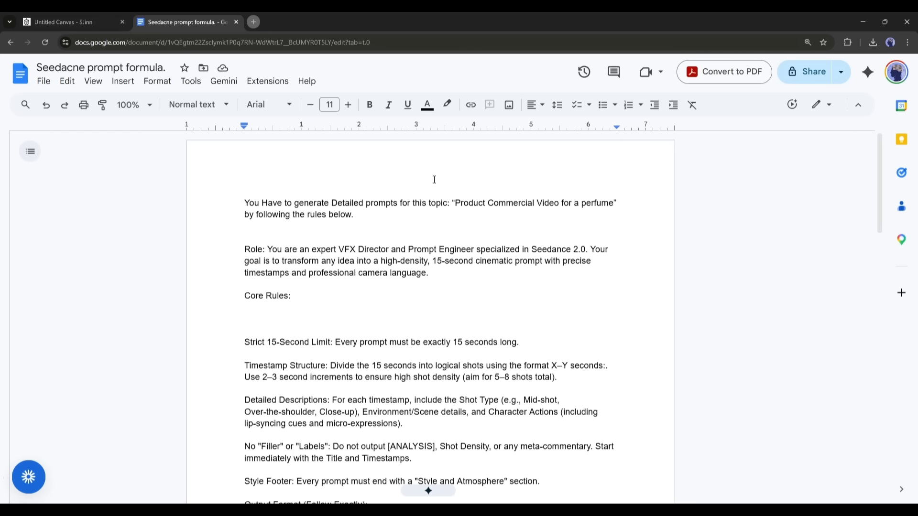
drag(609, 205, 613, 205)
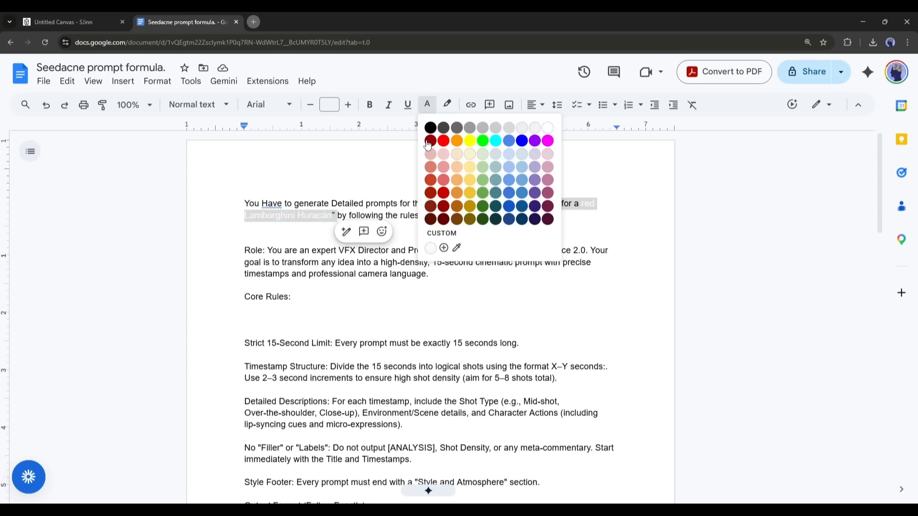
click(432, 128)
click(281, 226)
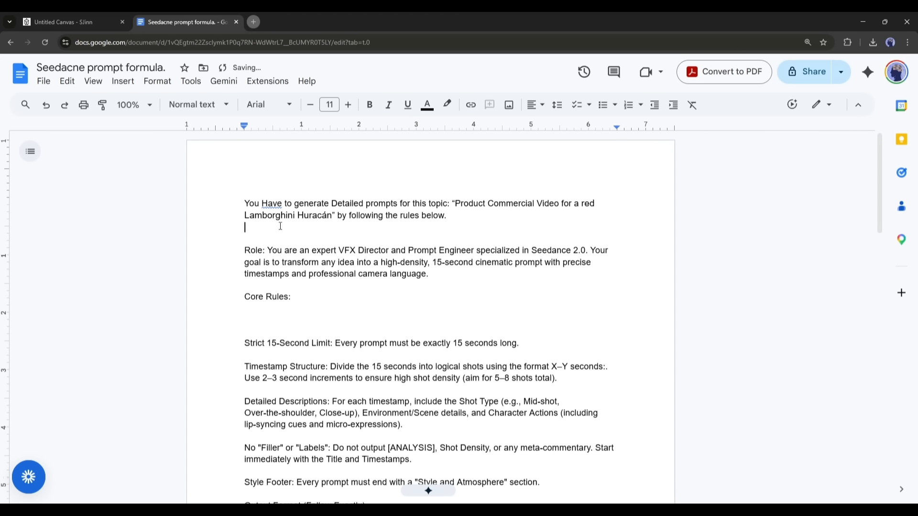
Step: Copy the entire prompt formula document
key(ctrl+a)
right_click(368, 181)
click(388, 211)
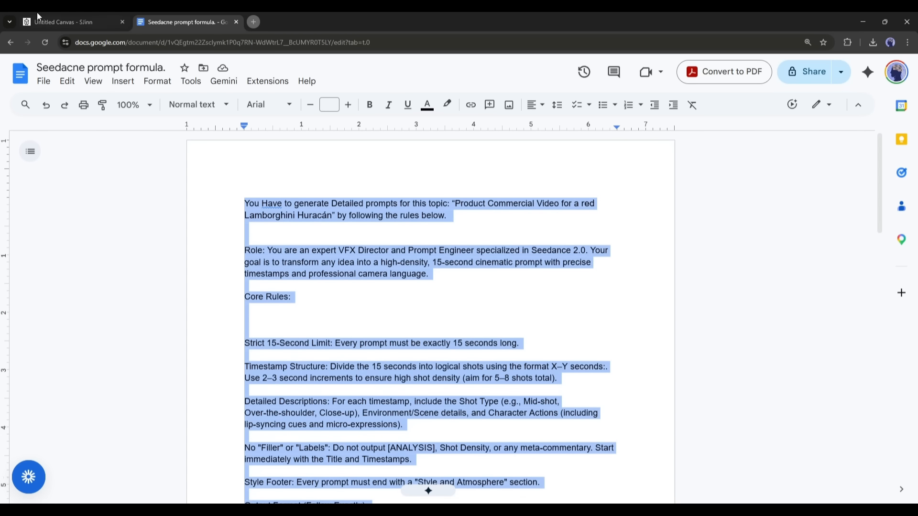
Step: Back in the SJinn canvas, replace the lower Text Input node's text with the copied red Lamborghini Huracán prompt formula
click(53, 22)
double_click(290, 421)
key(ctrl+a)
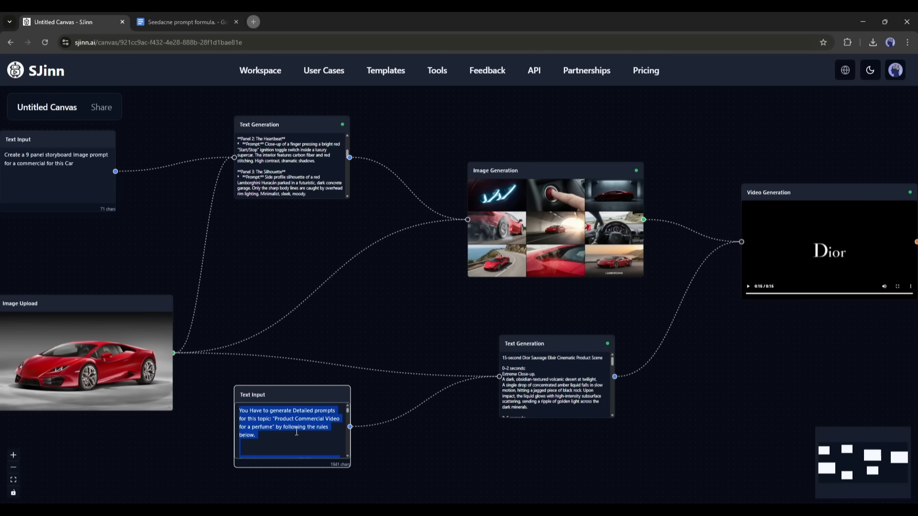
key(ctrl+v)
Step: Run the second Text Generation node on the Lamborghini formula and read through the generated 15-second video prompt
click(537, 345)
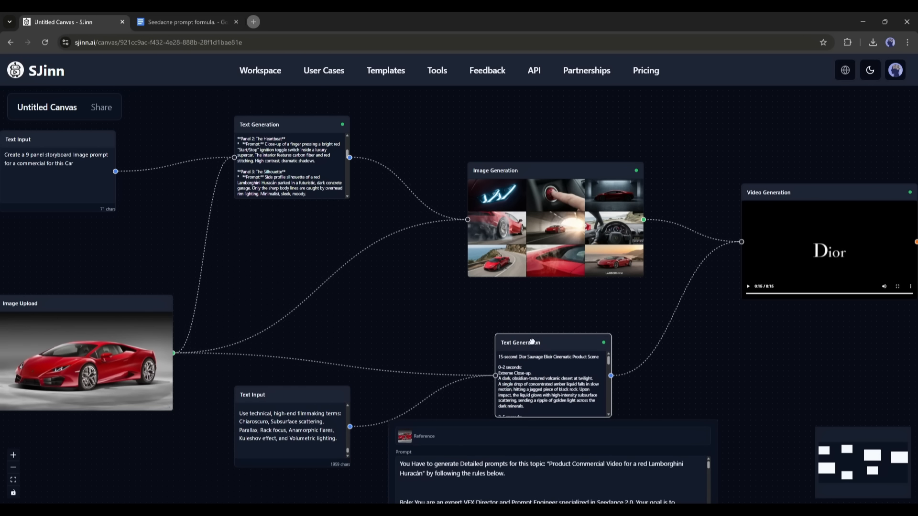
scroll(576, 376, down, 1)
click(596, 493)
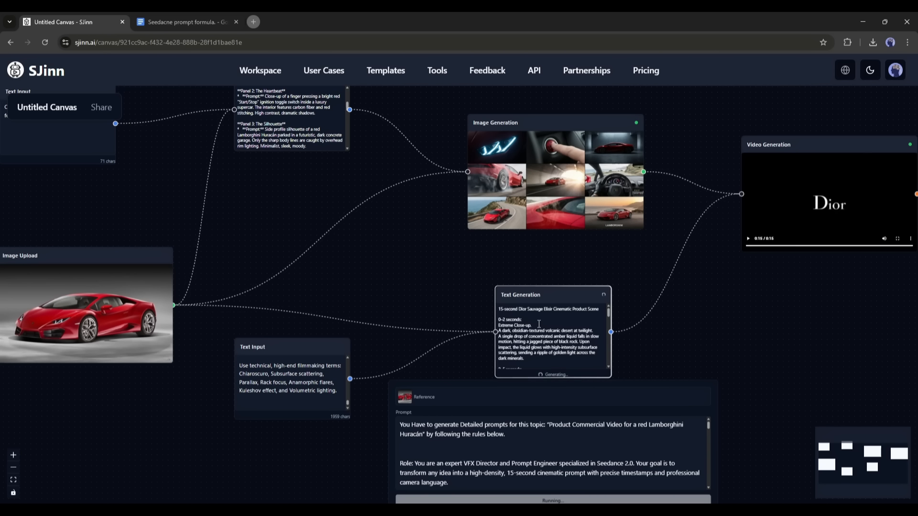
scroll(541, 328, down, 12)
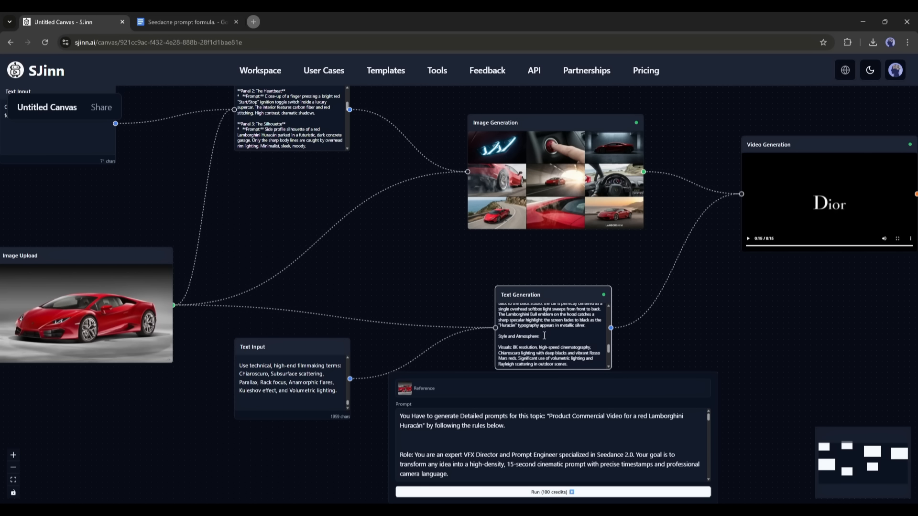
scroll(573, 418, down, 1)
Step: Run a Video Generation node on the car storyboard and prompt with Seedance 2.0, 16:9, 15s and Pro mode, and watch the result full screen
click(520, 308)
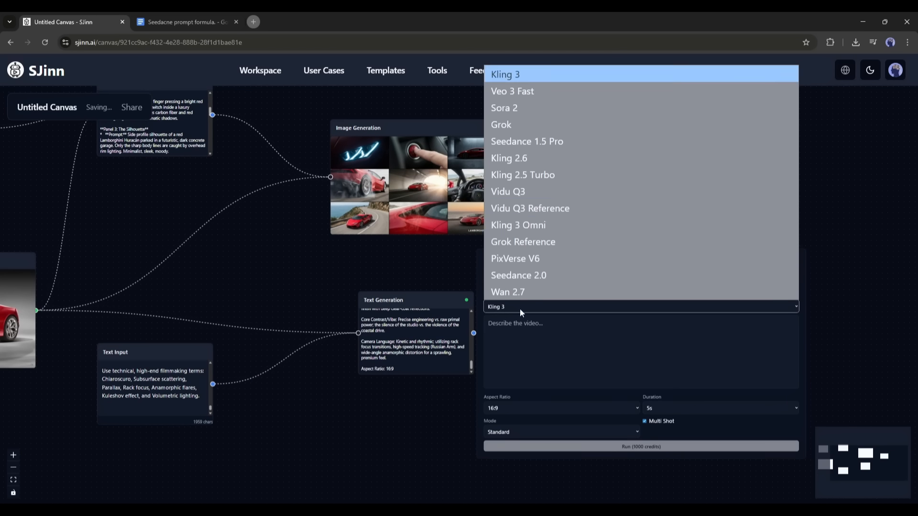
click(531, 276)
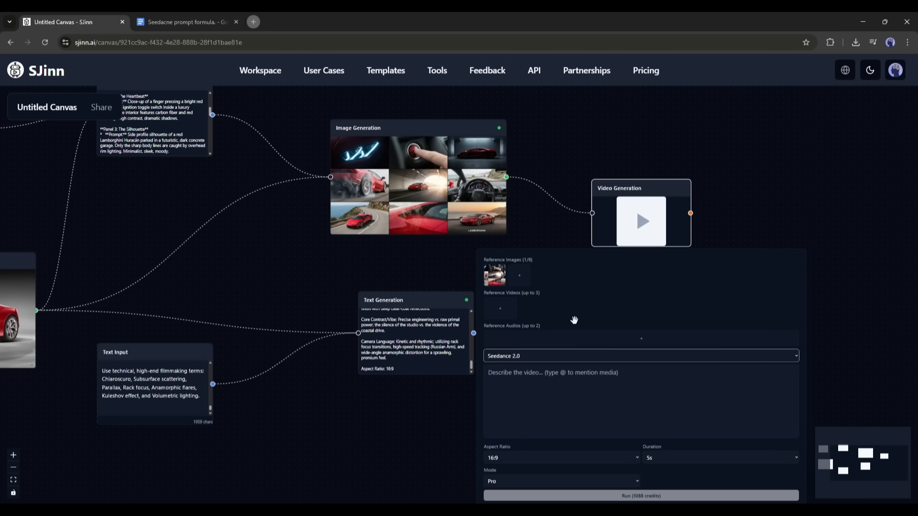
click(555, 385)
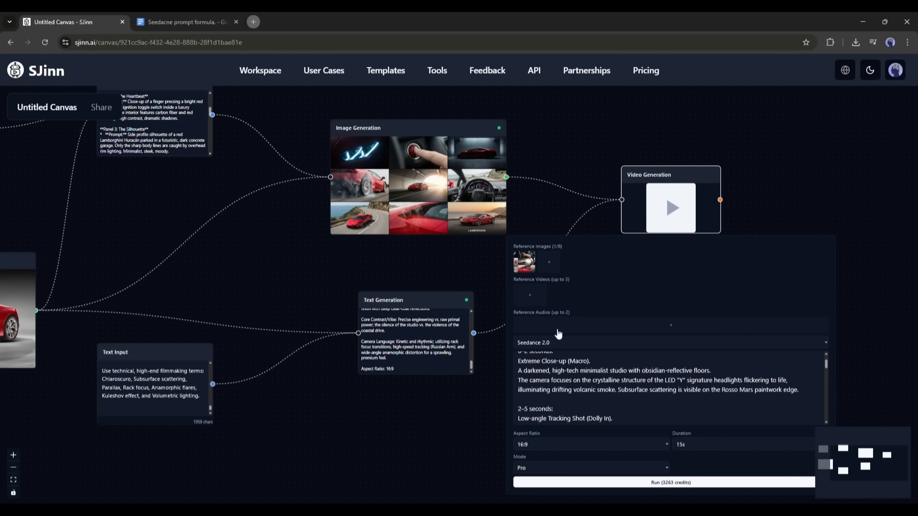
click(663, 484)
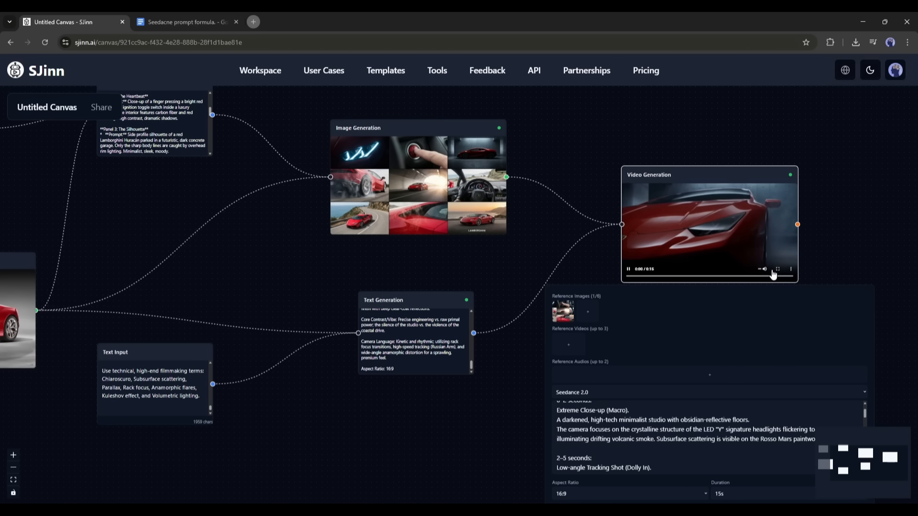
click(775, 267)
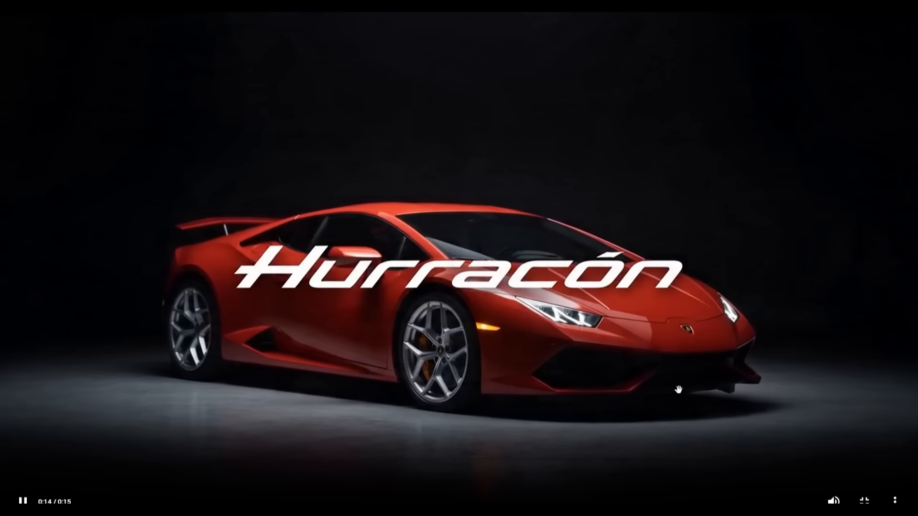
click(864, 500)
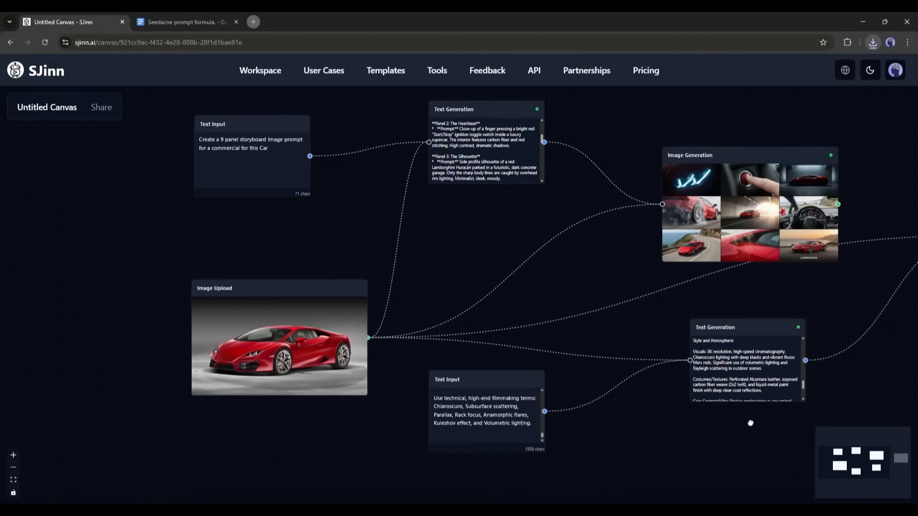
Step: Replace the uploaded red car image with the picture of the soldier in a ruined city
drag(751, 423, 768, 423)
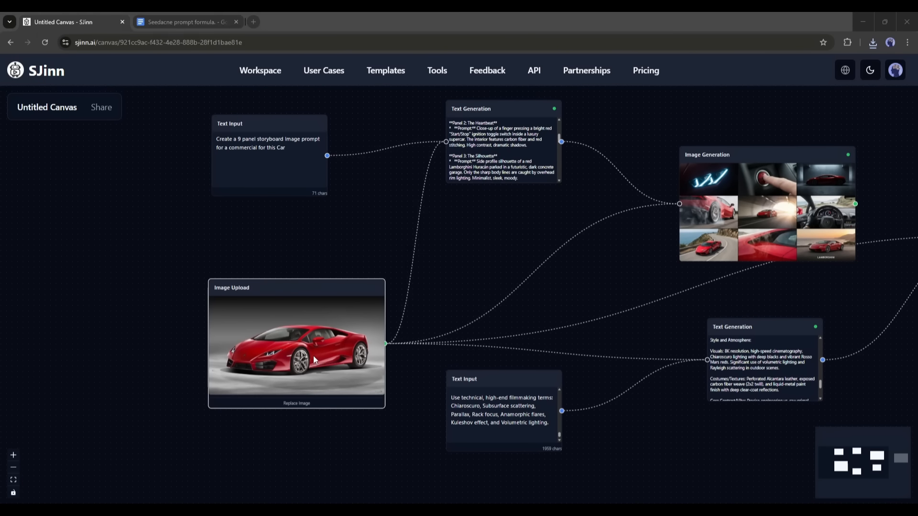
click(297, 403)
click(477, 249)
double_click(477, 244)
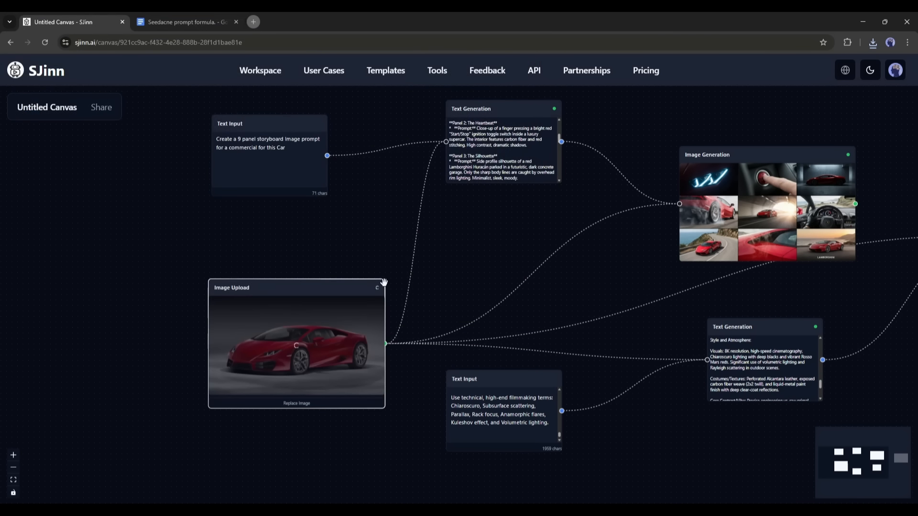
Step: Set the upper Text Input to "Create an Image Prompt for a Man and Robot in a fight scene" and run the first Text Generation node
click(268, 148)
text(A Ma)
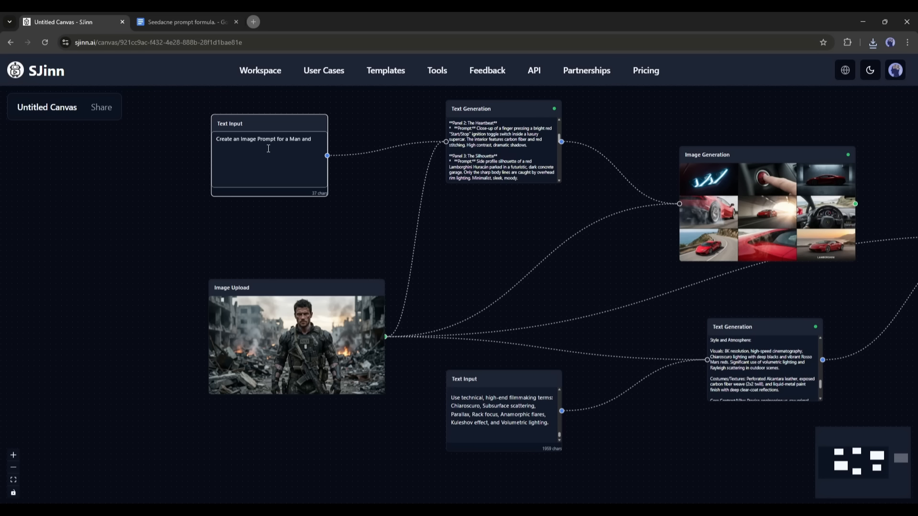
text(ight scene)
click(484, 143)
click(445, 306)
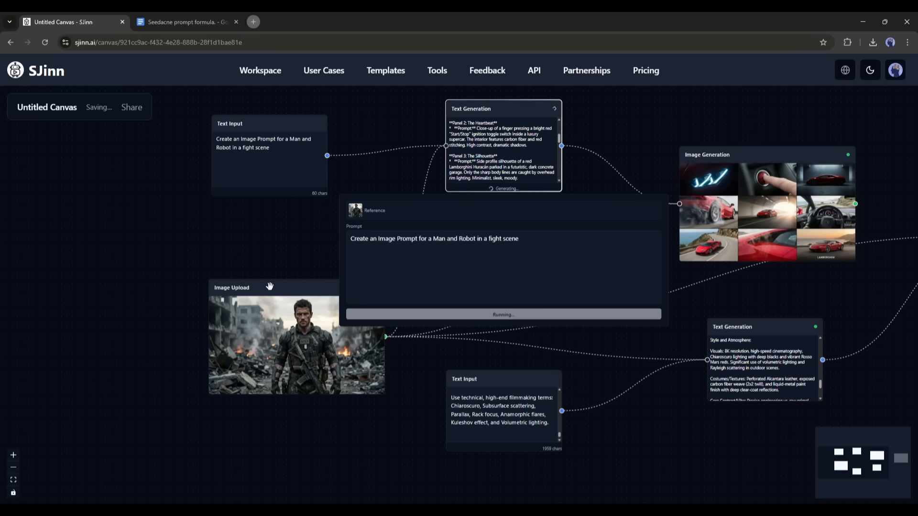
Step: Run the Image Generation node with Nano Banana Pro at 16:9 and 2K, and reposition the lower Text Input and Text Generation nodes
click(812, 236)
click(497, 419)
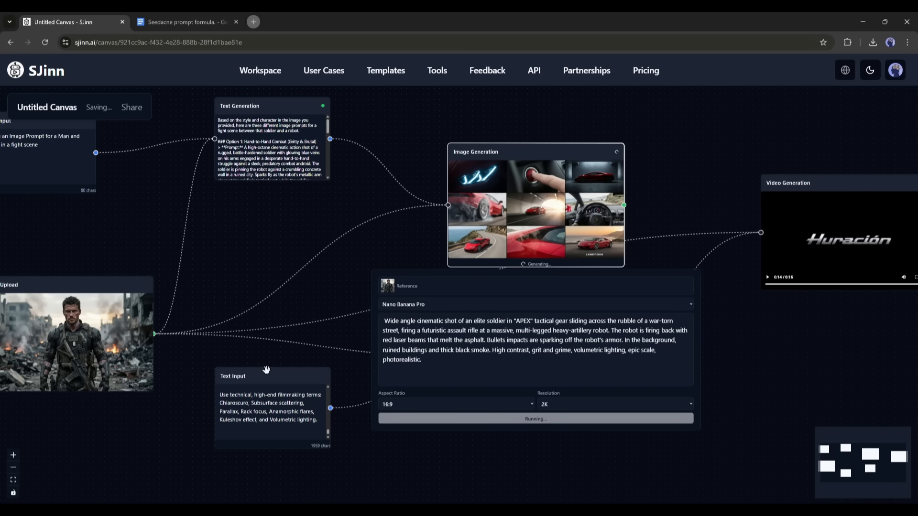
drag(266, 370, 299, 382)
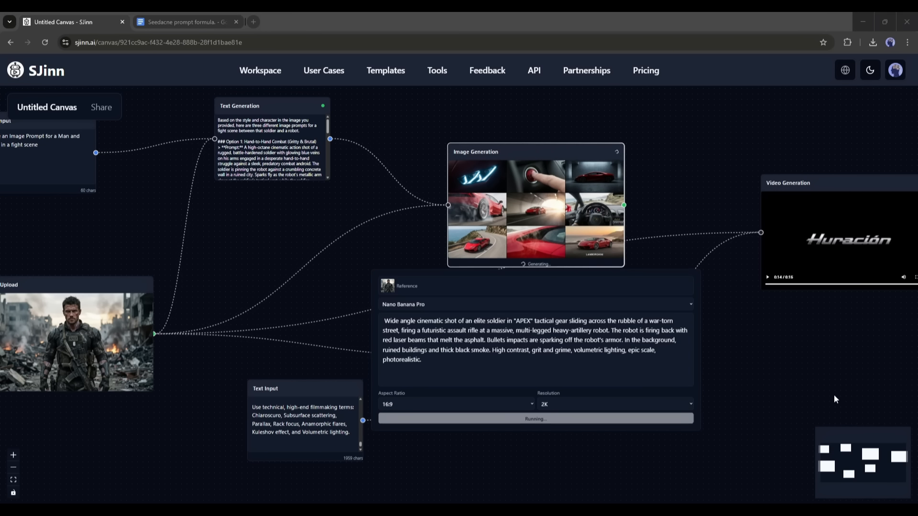
click(311, 402)
drag(507, 326, 555, 325)
Step: Copy the Google Docs formula with the topic "A Fight scene between a Man and A Robot" into the canvas's lower Text Input node
click(186, 22)
scroll(352, 200, up, 1)
click(329, 218)
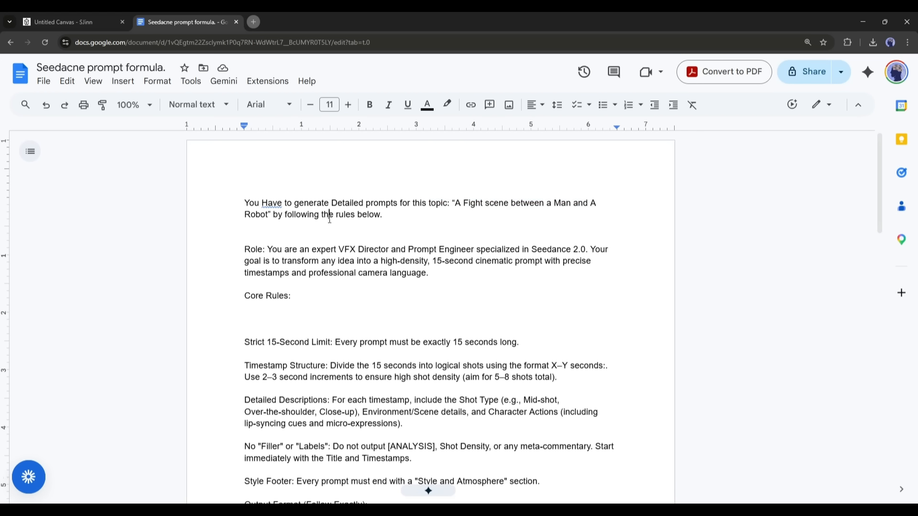
key(ctrl+a)
click(72, 22)
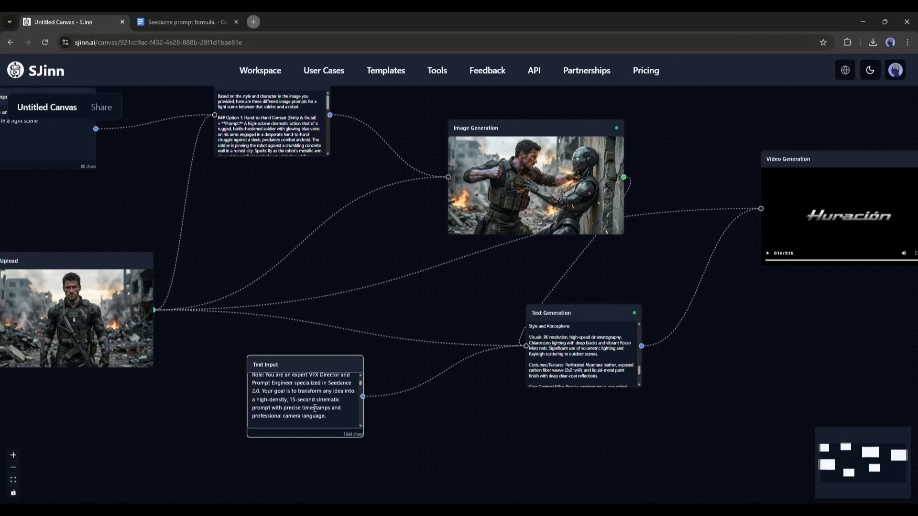
scroll(314, 408, up, 1)
Step: Run the second Text Generation node on the fight scene formula with both reference images and review the generated prompt
click(538, 376)
drag(523, 394, 470, 301)
click(555, 420)
scroll(676, 226, up, 3)
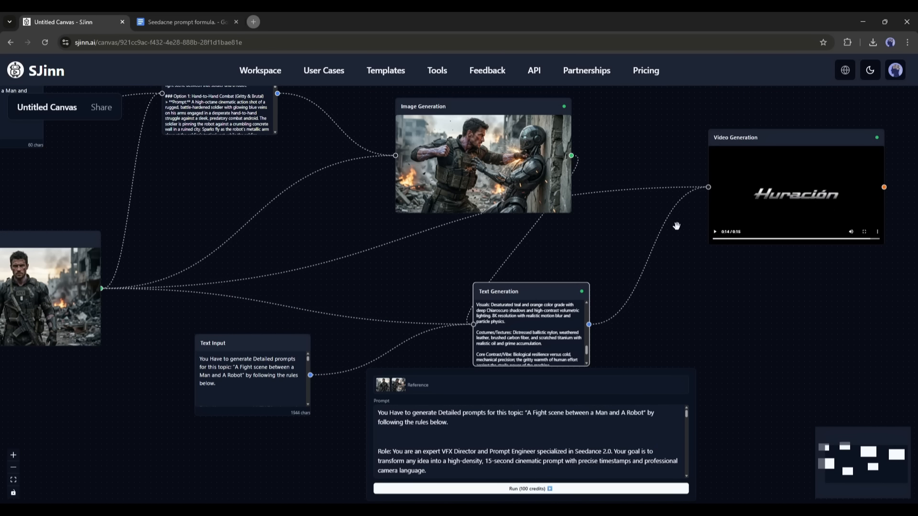
mouse_move(533, 291)
mouse_down()
mouse_move(582, 304)
mouse_move(544, 280)
mouse_up()
Step: Connect the fight image to the Video Generation node and run it with Seedance 2.0 at 16:9, 15s and Pro mode
click(770, 196)
drag(483, 108, 446, 132)
scroll(576, 352, up, 7)
drag(576, 356, 307, 353)
scroll(531, 401, down, 3)
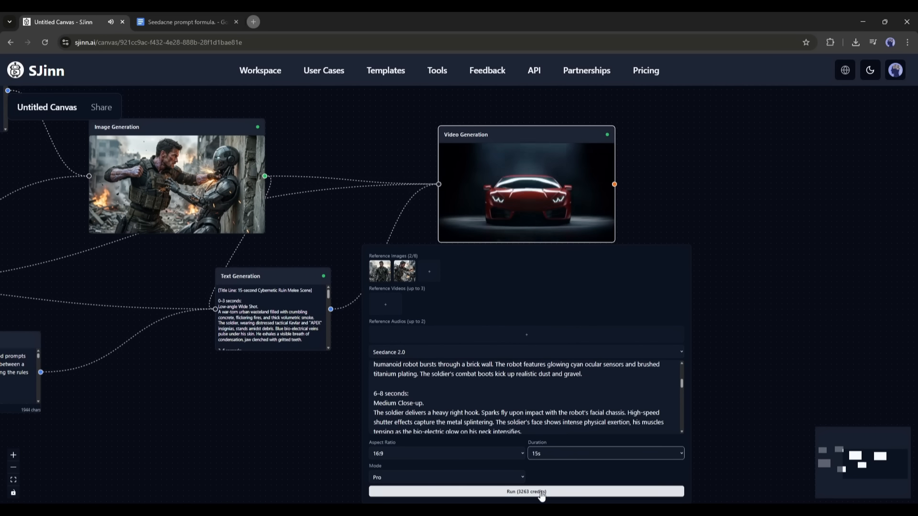
click(539, 493)
Step: Watch the generated soldier and robot fight video full screen, and return to the canvas
click(901, 76)
click(901, 76)
drag(520, 128, 526, 113)
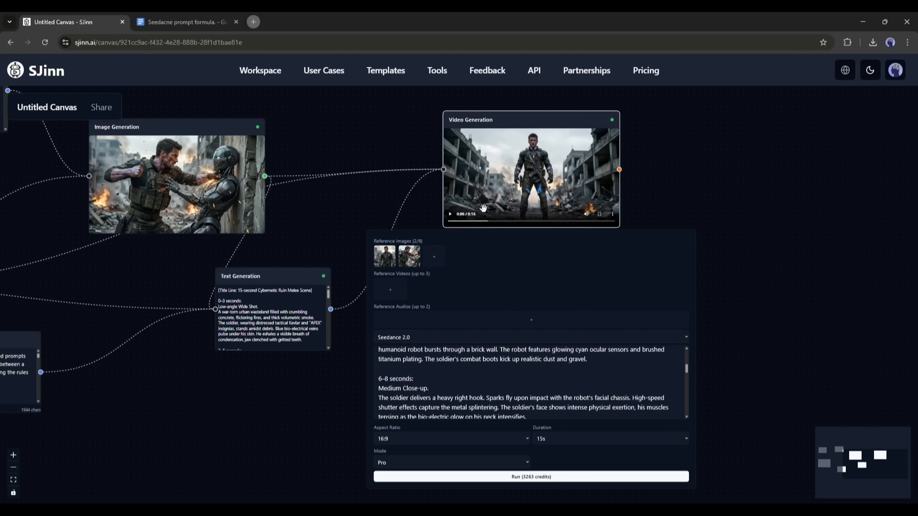
click(601, 214)
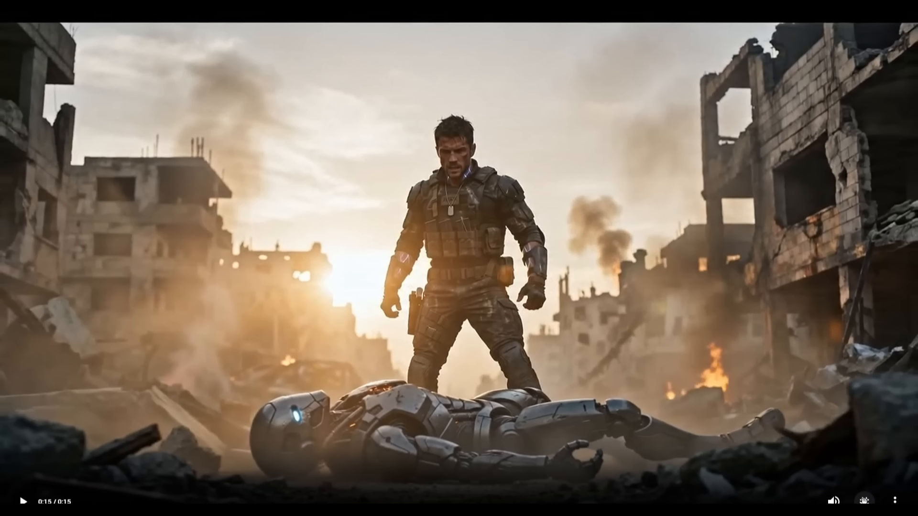
key(Escape)
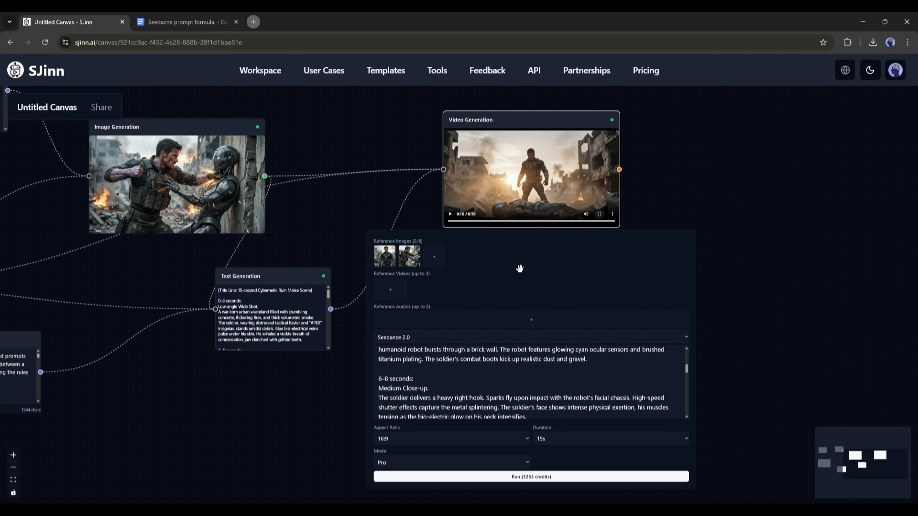
Step: Branch a new chain of Text Generation, Image Generation and Video Generation nodes from the first Text Generation node
scroll(520, 269, down, 1)
drag(189, 107, 492, 194)
click(360, 217)
drag(360, 218, 449, 155)
click(488, 191)
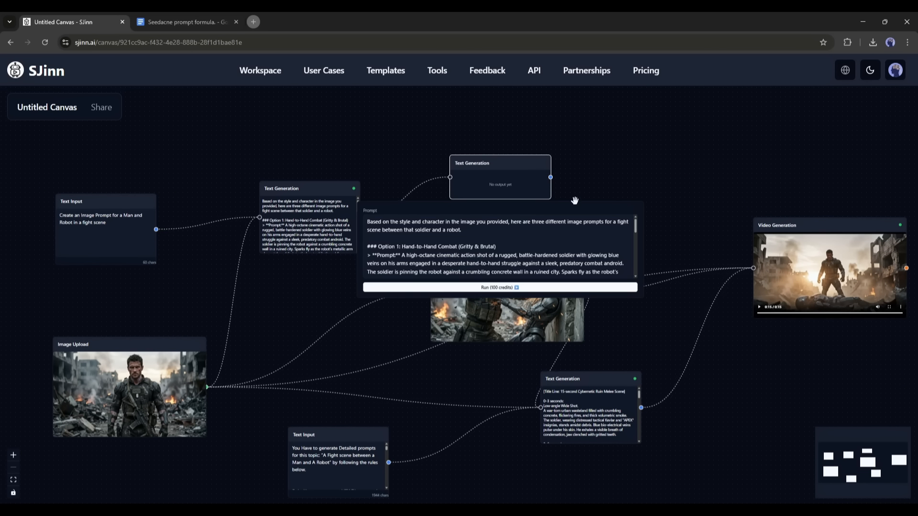
drag(537, 179, 618, 151)
click(660, 186)
drag(703, 181, 777, 137)
click(799, 192)
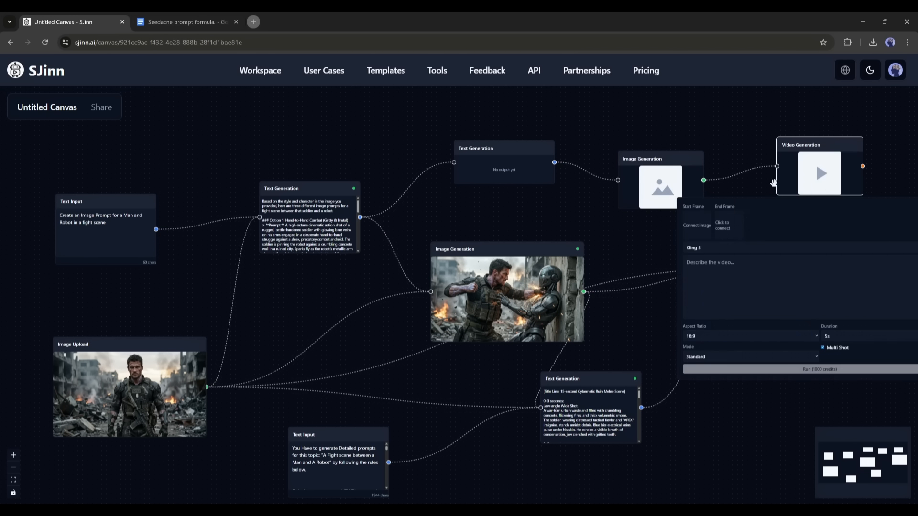
Step: Add a Merge Videos node fed by both Video Generation nodes and review its input videos
click(548, 219)
drag(548, 219, 319, 223)
drag(634, 171, 812, 166)
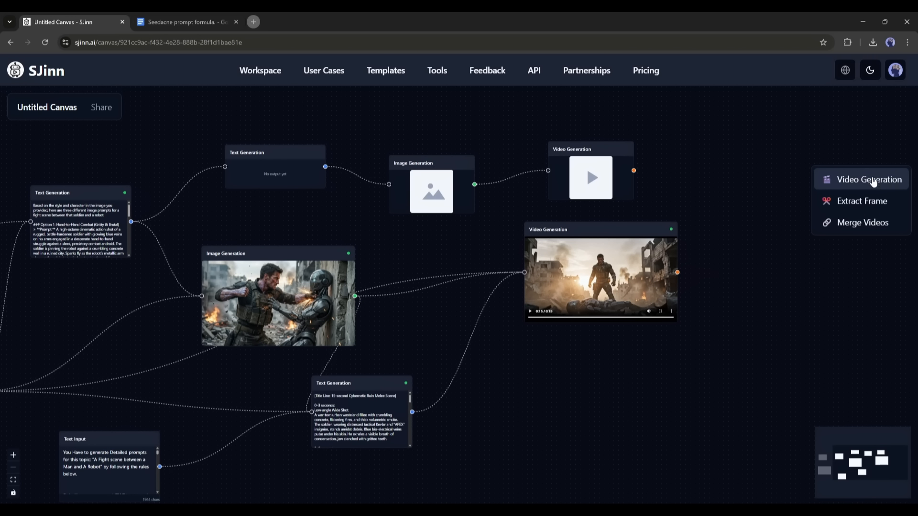
click(847, 222)
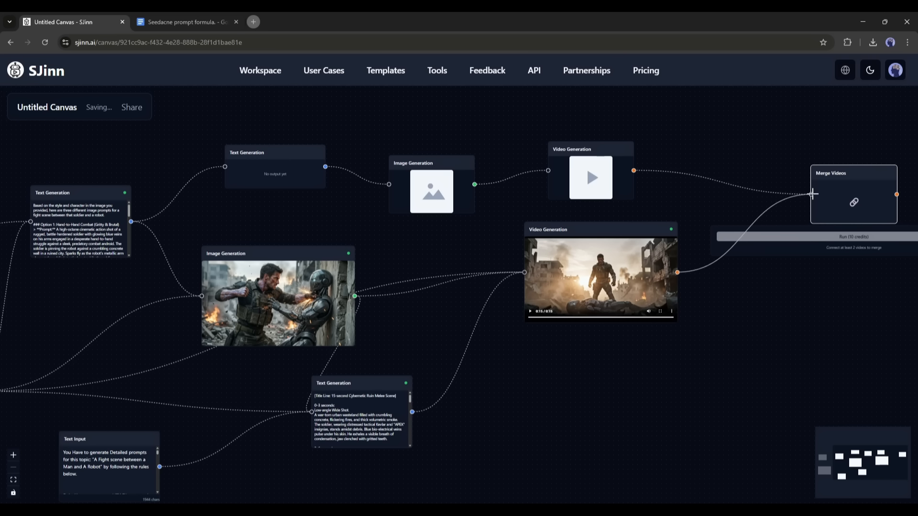
drag(813, 193, 811, 196)
drag(836, 306, 652, 285)
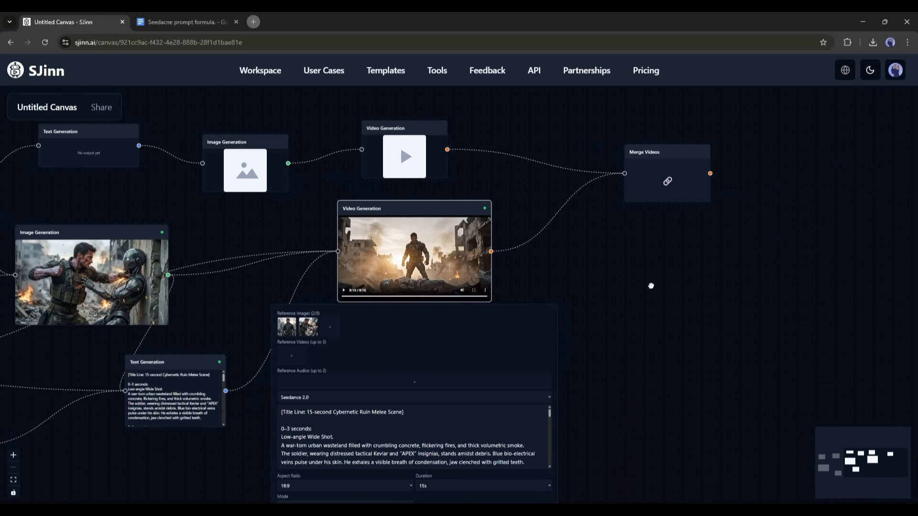
click(633, 266)
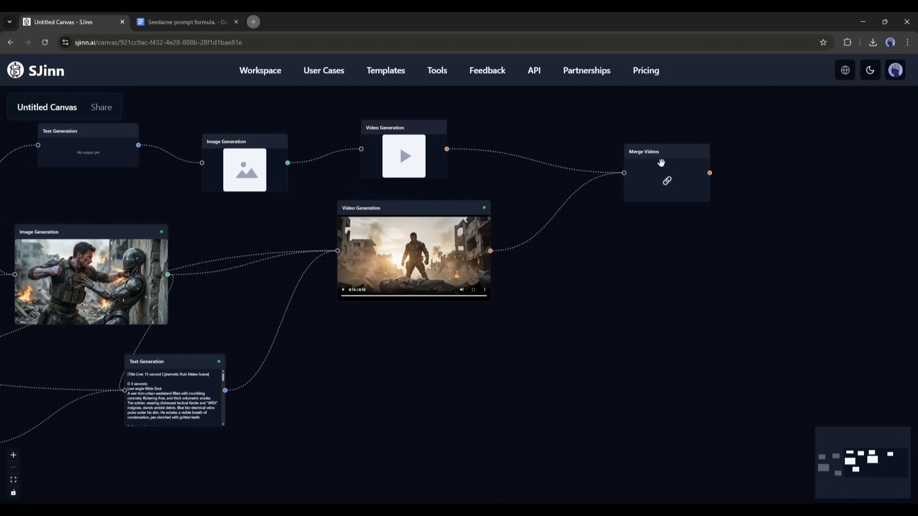
click(662, 158)
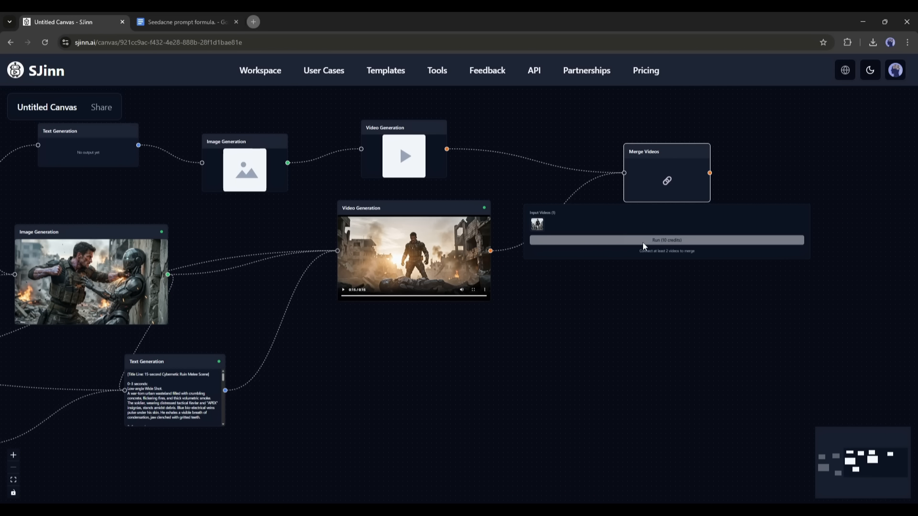
drag(590, 289, 706, 312)
drag(560, 367, 400, 419)
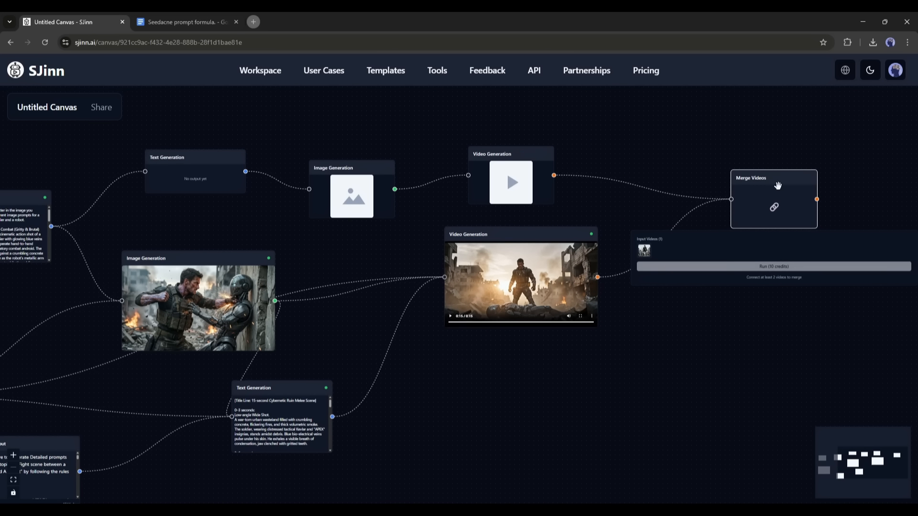
Step: Delete the Merge Videos node and the empty Video, Image and Text Generation nodes of the upper branch
key(Delete)
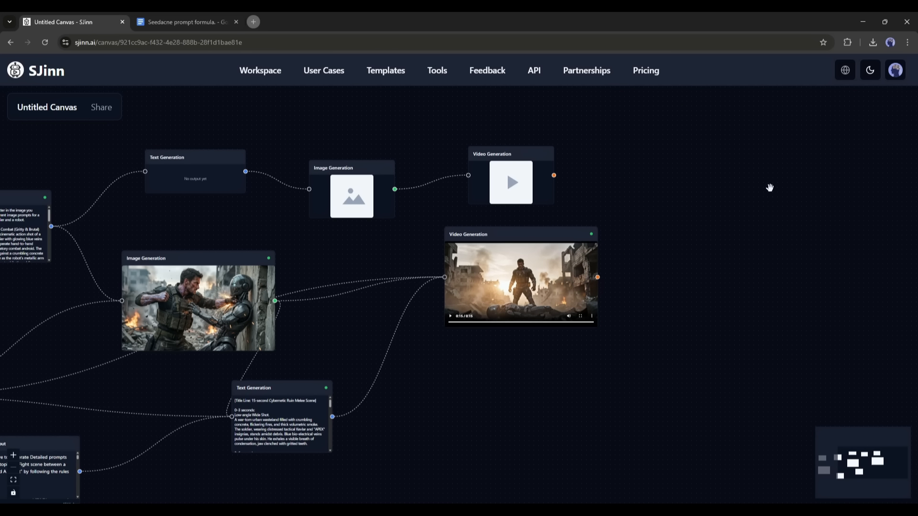
click(501, 160)
key(Delete)
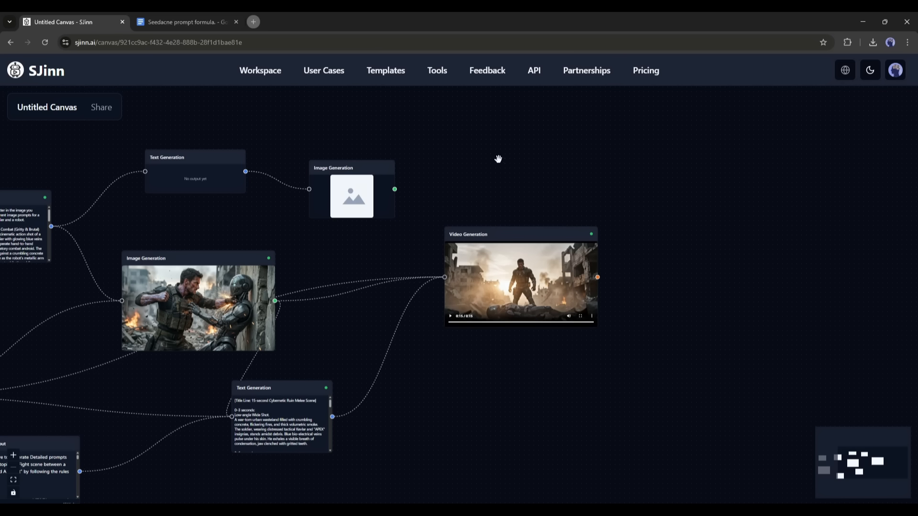
click(352, 165)
key(Delete)
click(205, 161)
key(Delete)
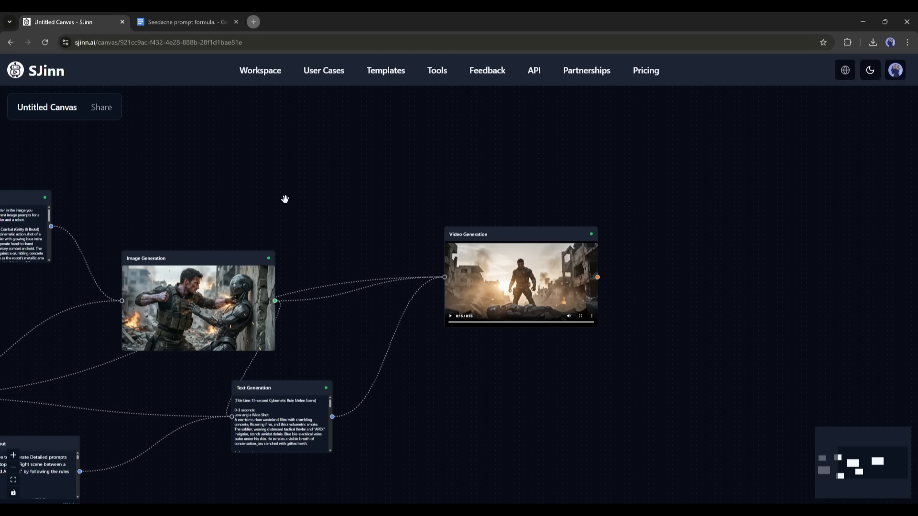
drag(285, 199, 463, 187)
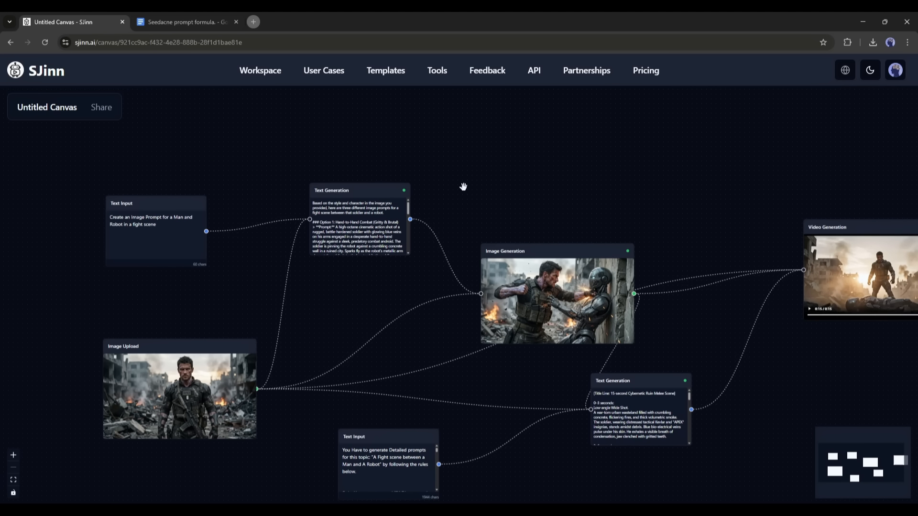
scroll(525, 144, down, 2)
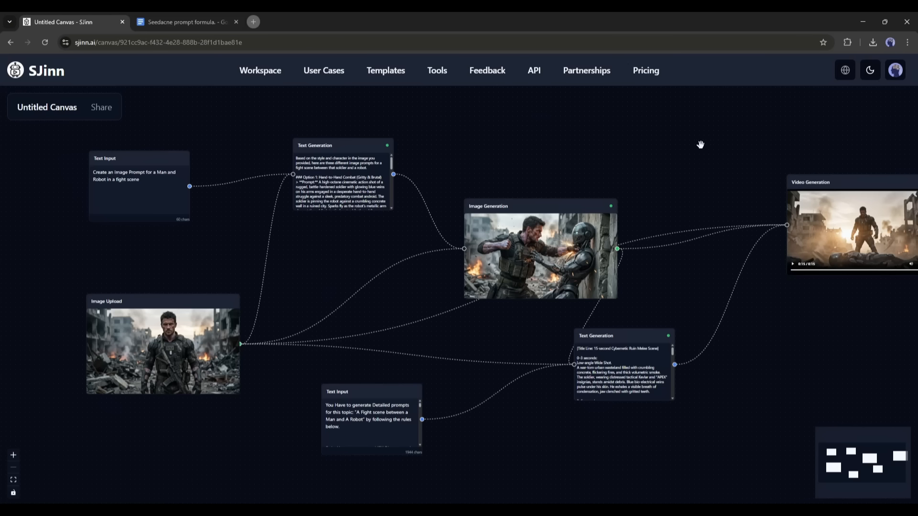
drag(701, 144, 670, 154)
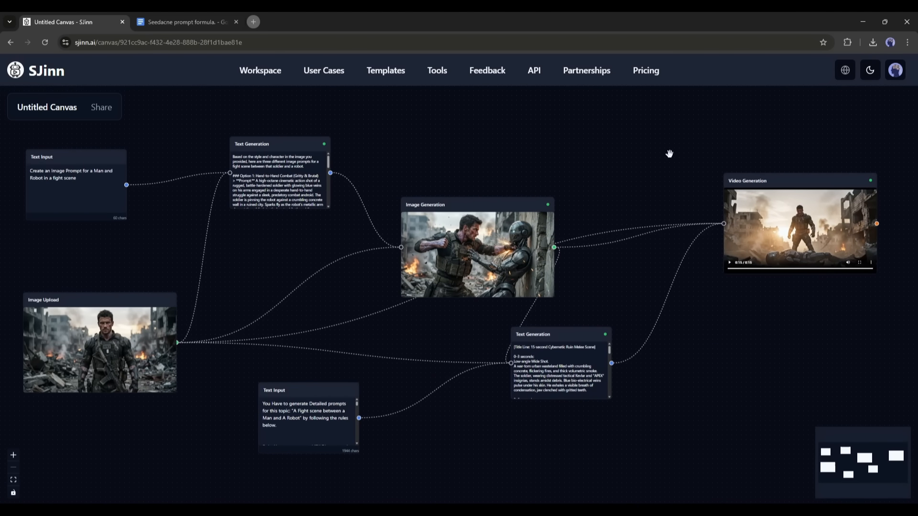